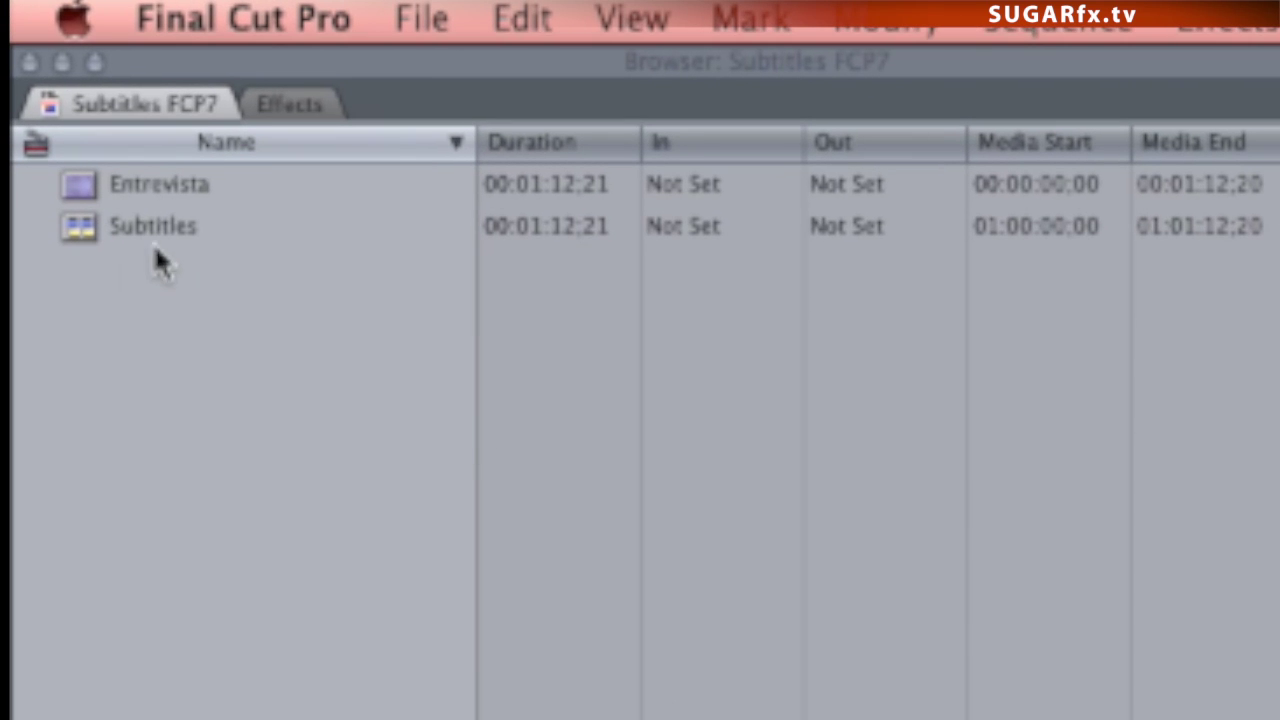
- Open the Subtitles sequence from the Browser to show the Entrevista clip in the Timeline
click(114, 240)
click(91, 234)
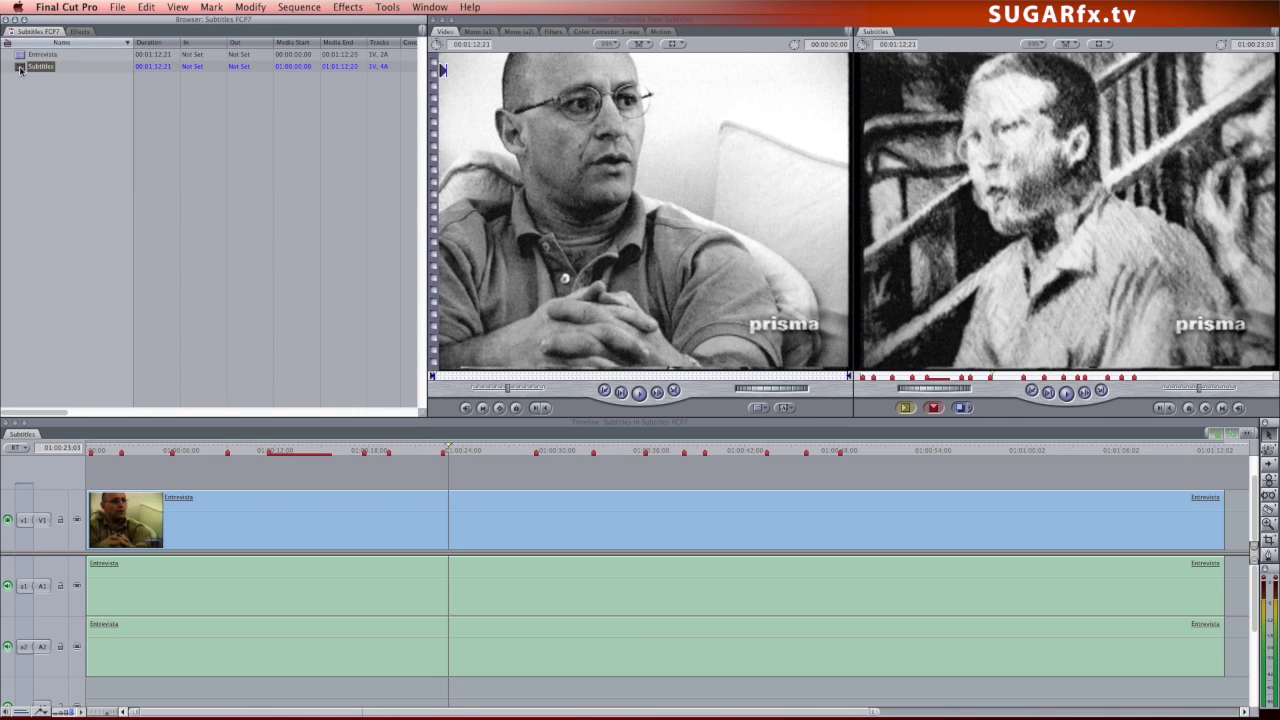
- Select and deselect the Entrevista clip, then scrub the playhead to about 01:00:52
click(230, 508)
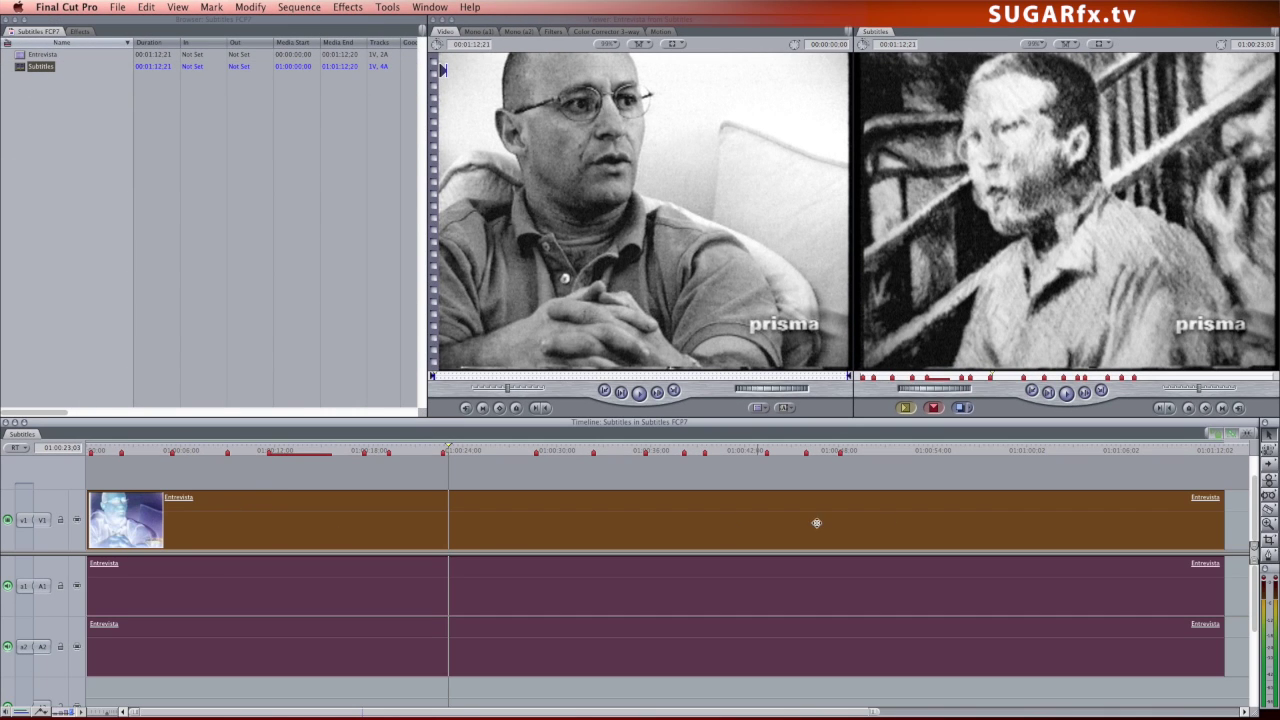
click(210, 484)
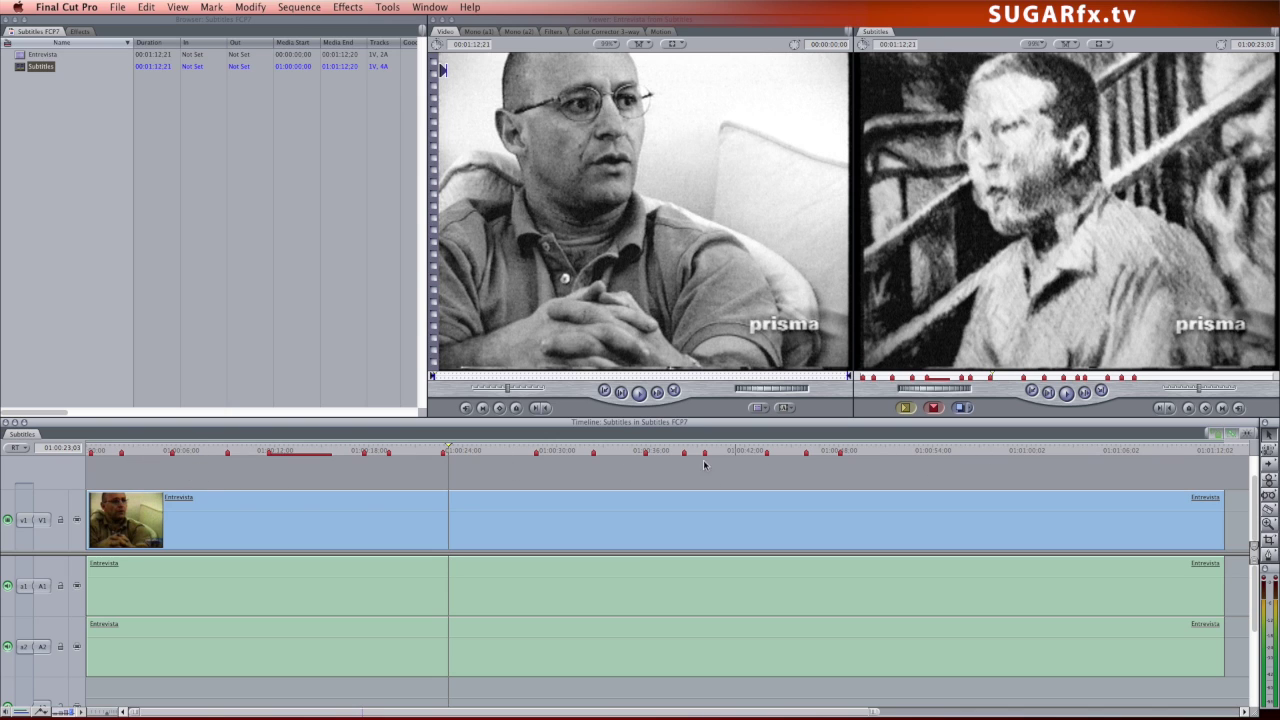
drag(868, 450, 906, 450)
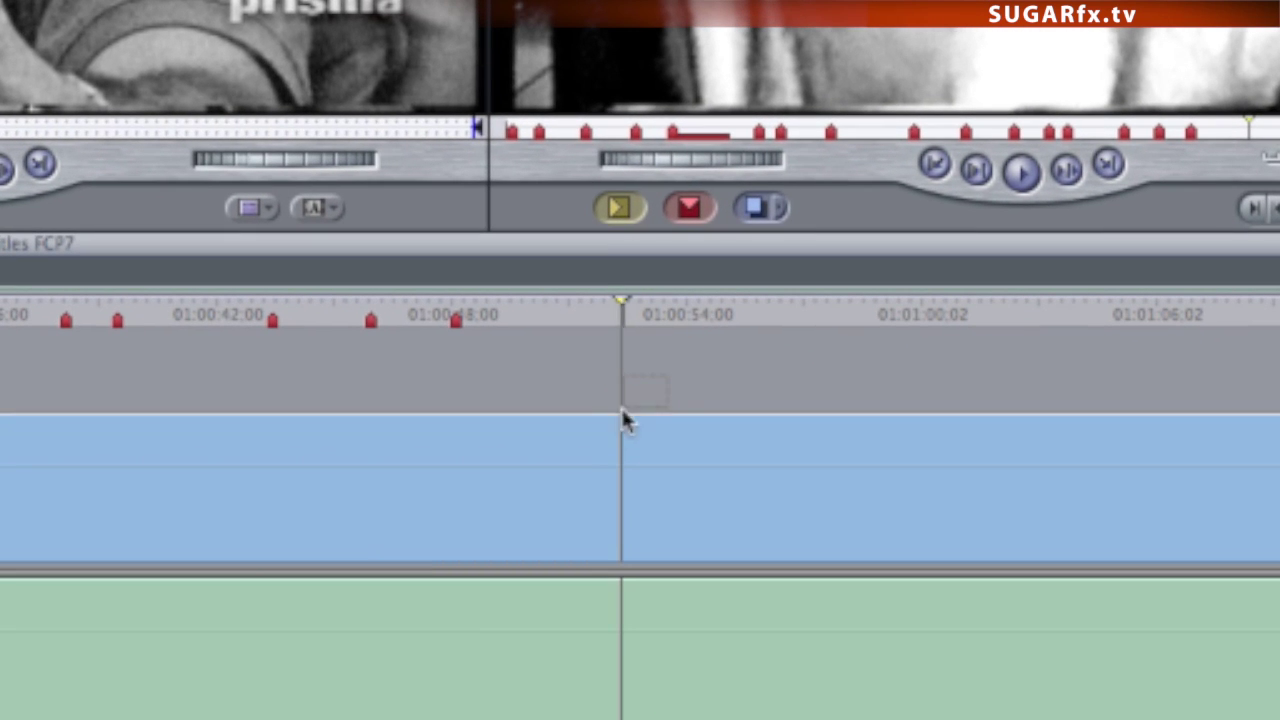
drag(623, 418, 557, 490)
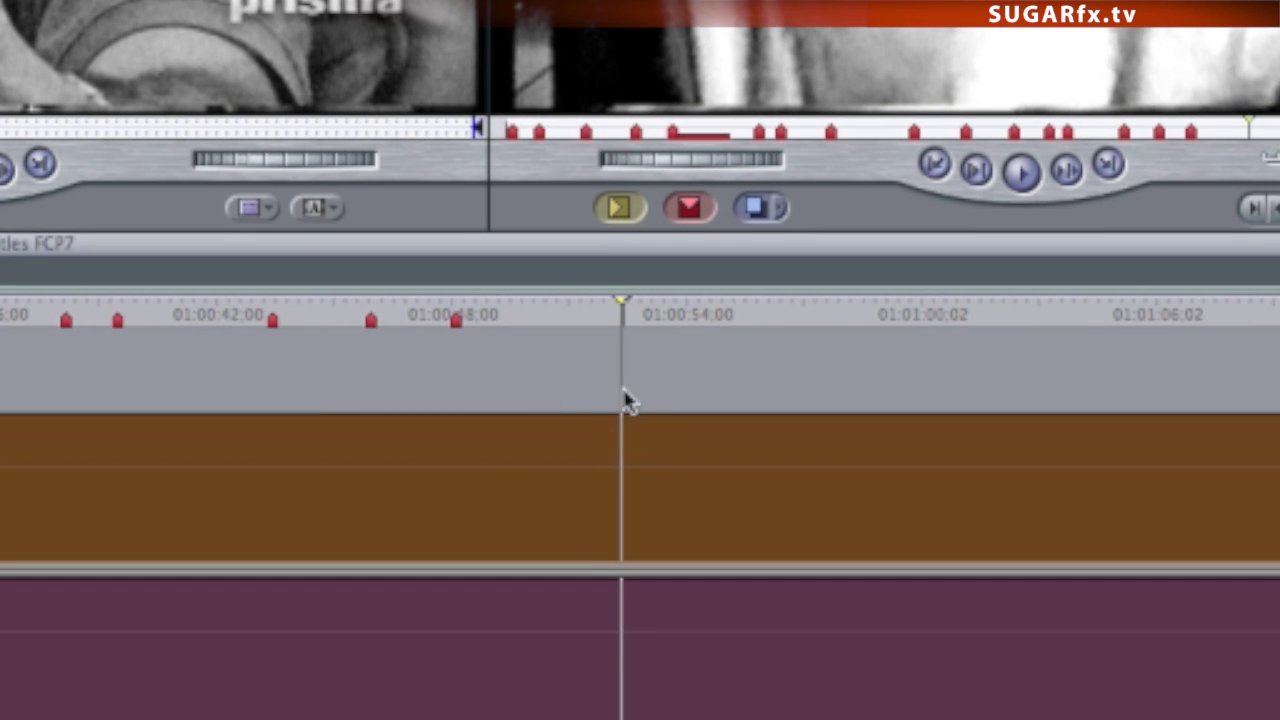
click(606, 358)
click(624, 305)
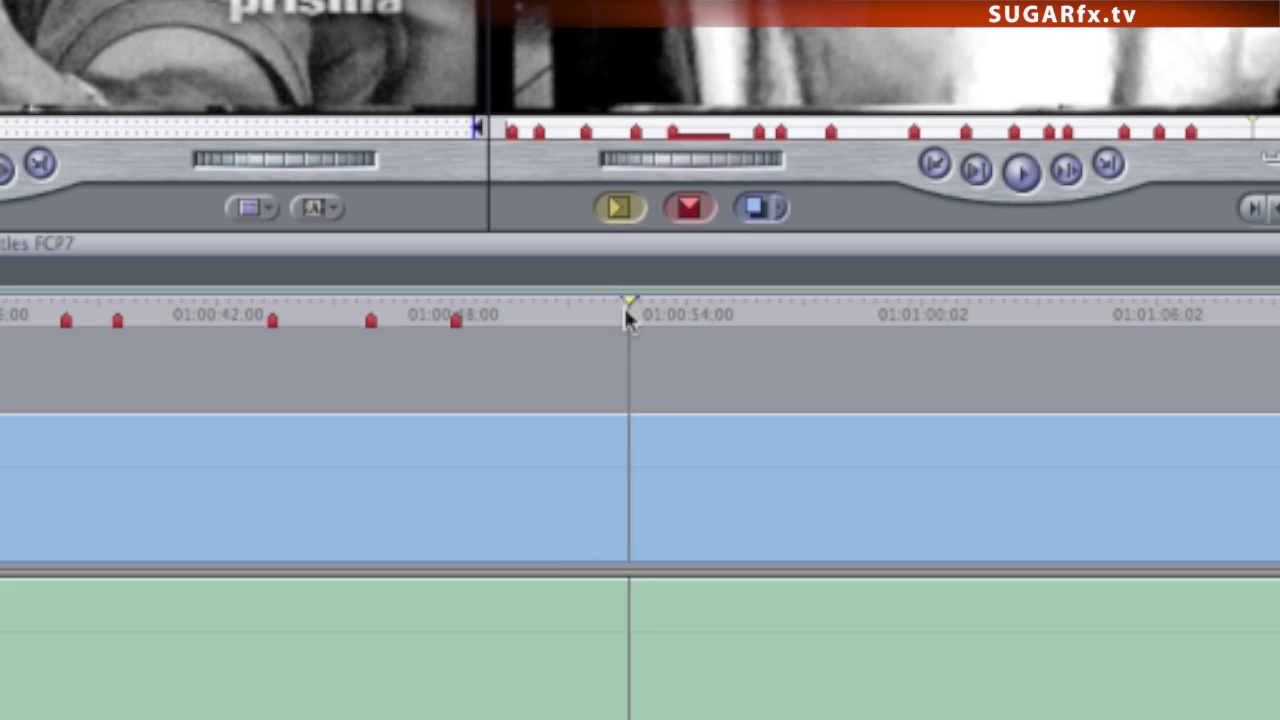
key(m)
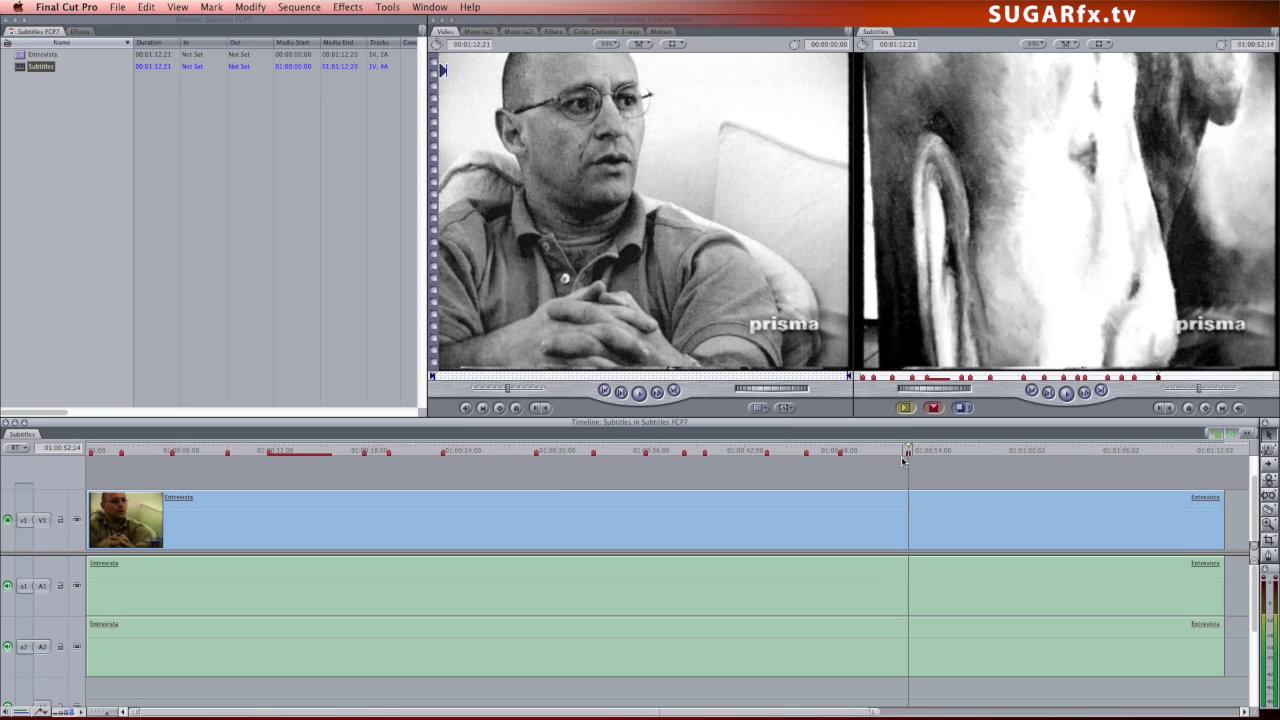
key(m)
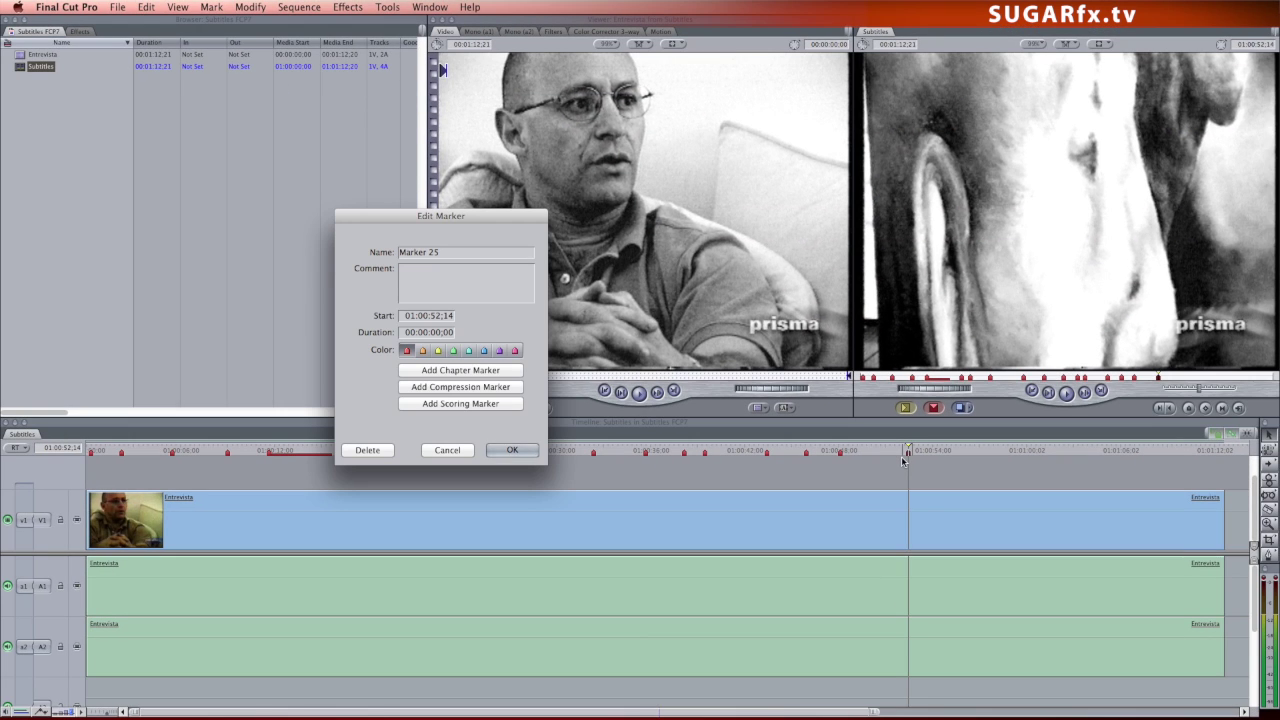
click(424, 352)
click(512, 450)
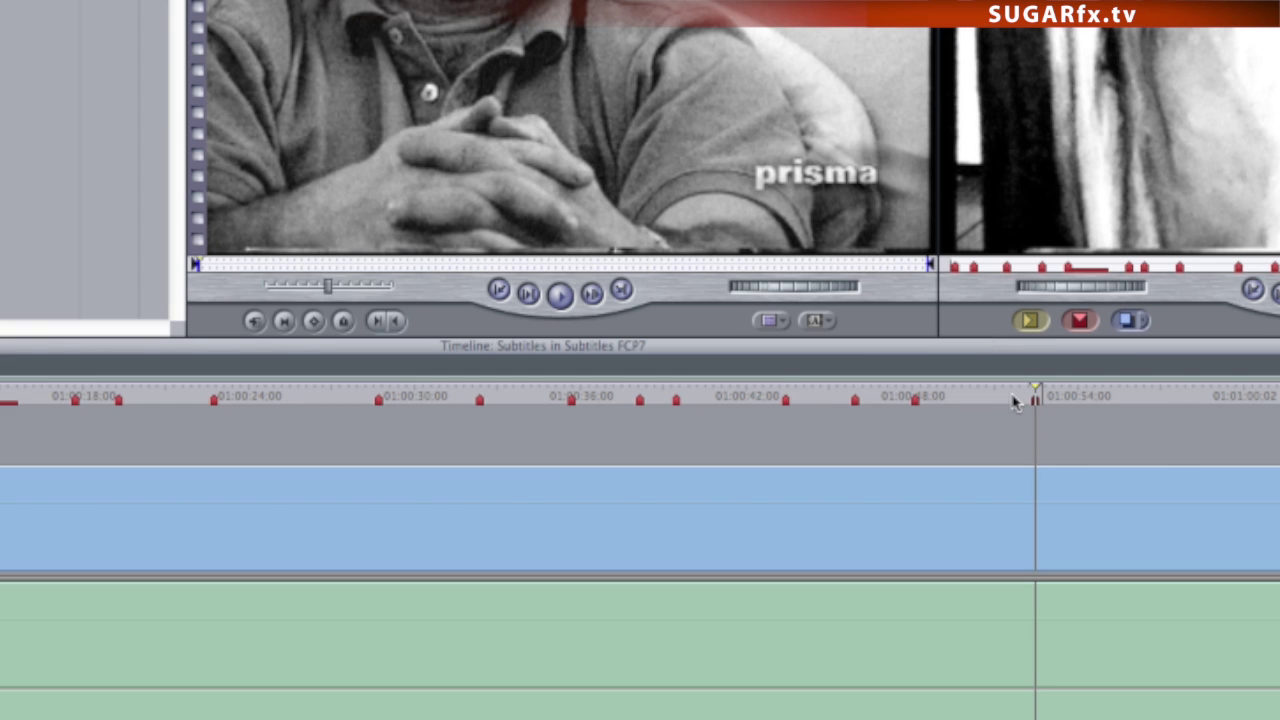
key(m)
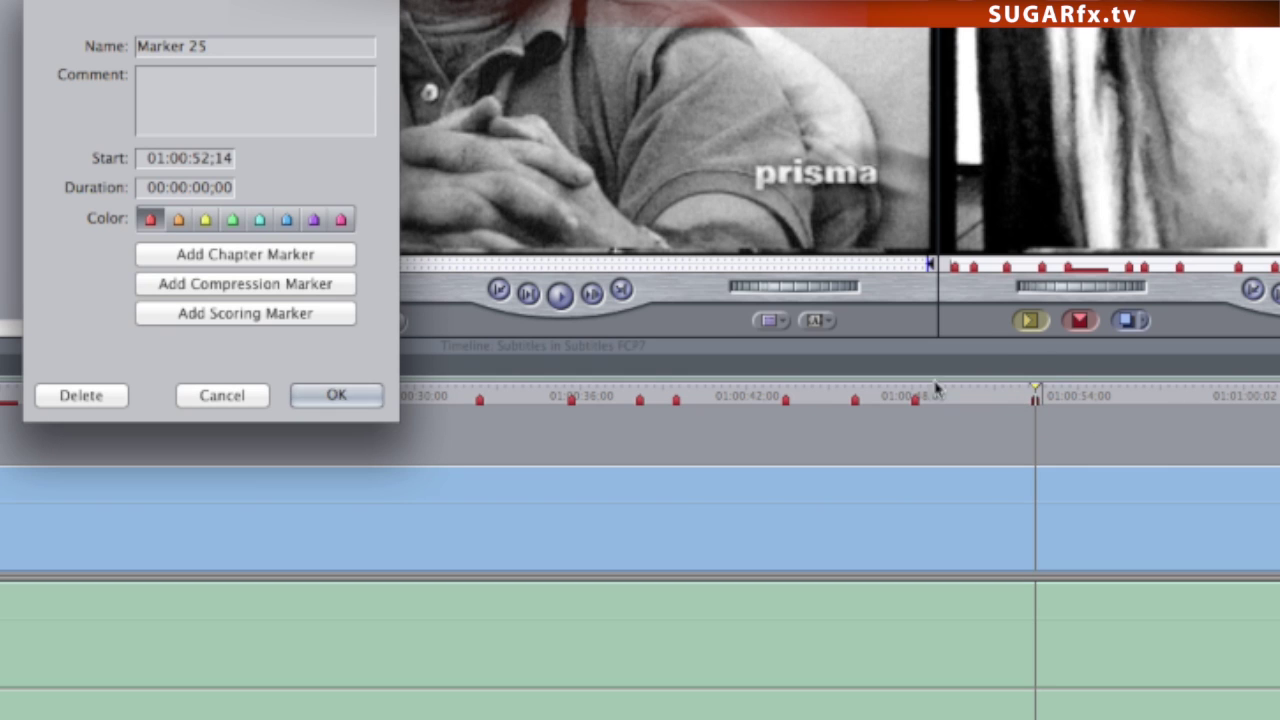
click(89, 397)
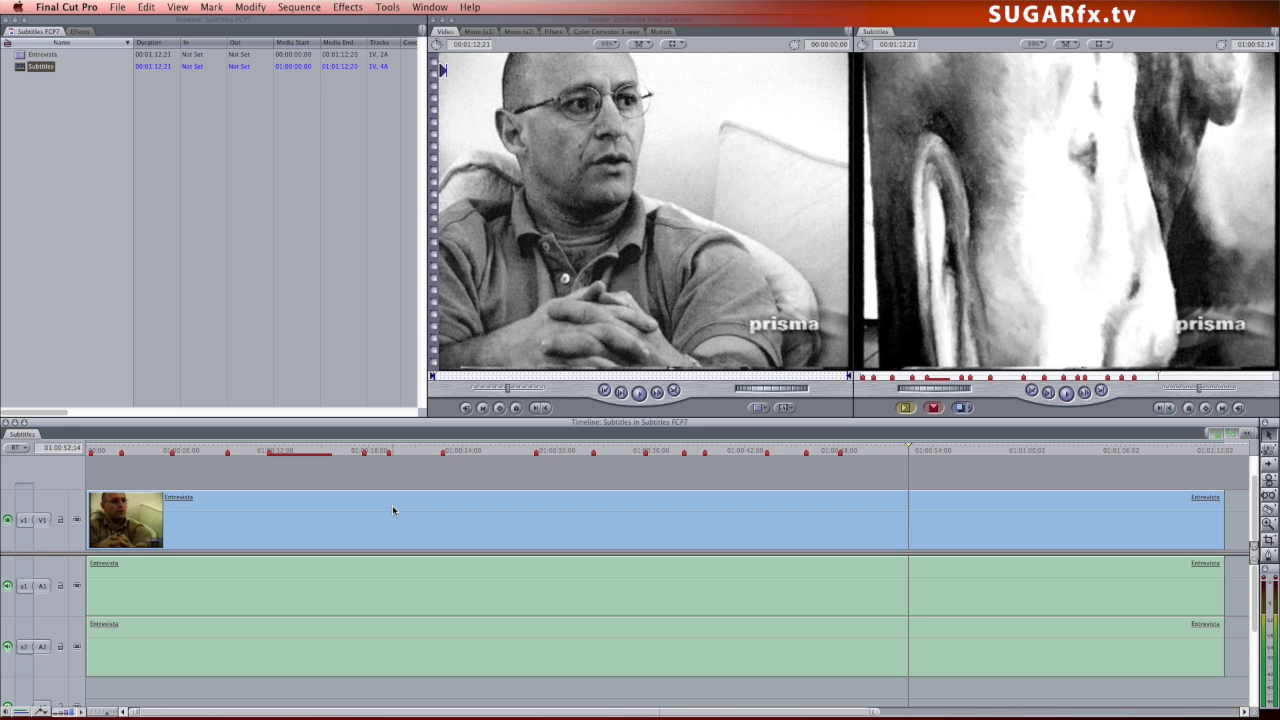
- Step back through the previous sequence markers to about 01:00:28
key(alt+m)
key(alt+m)
key(alt+m)
key(alt+m)
key(alt+m)
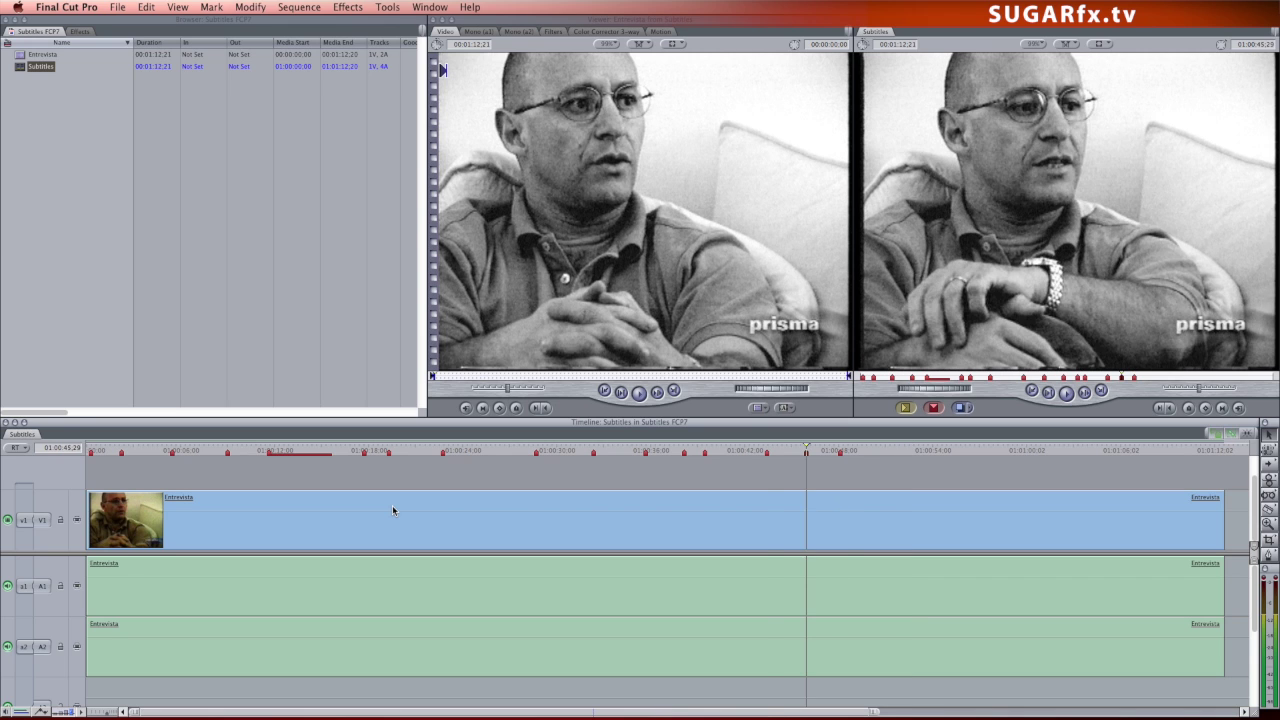
key(shift+m)
key(shift+m)
key(alt+m)
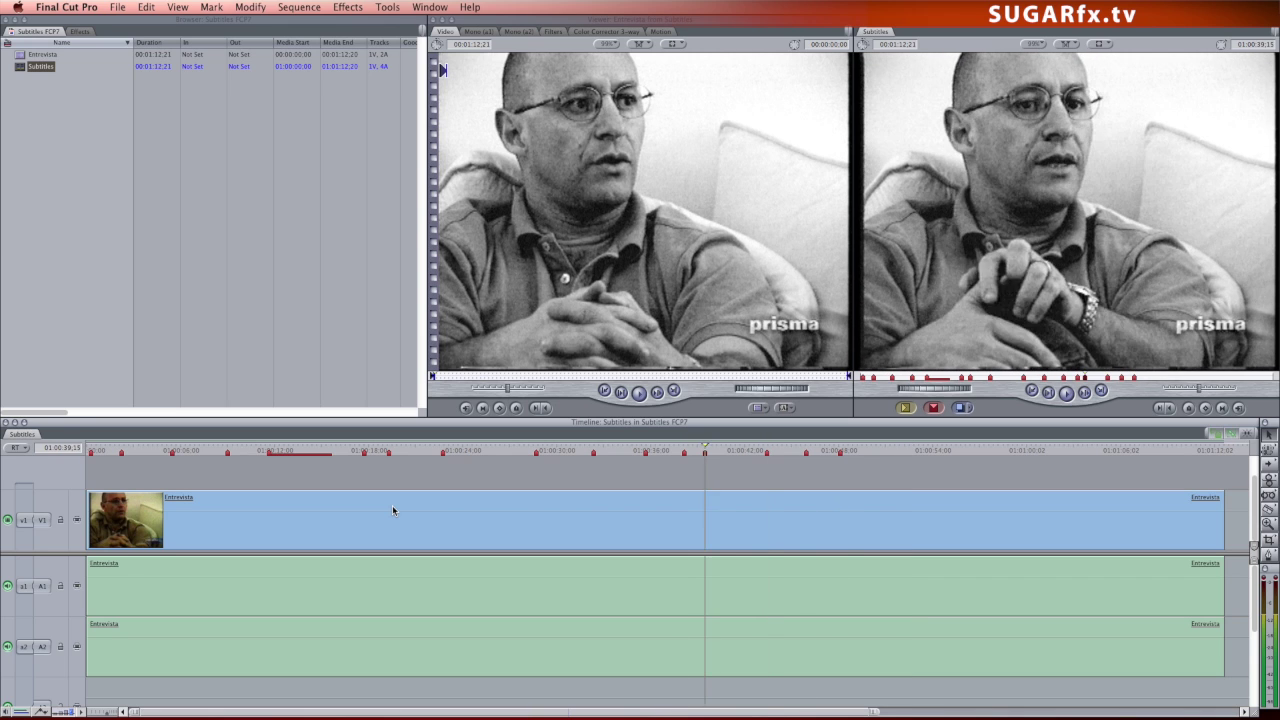
key(alt+m)
key(alt+m)
key(alt+m)
key(alt+m)
key(alt+m)
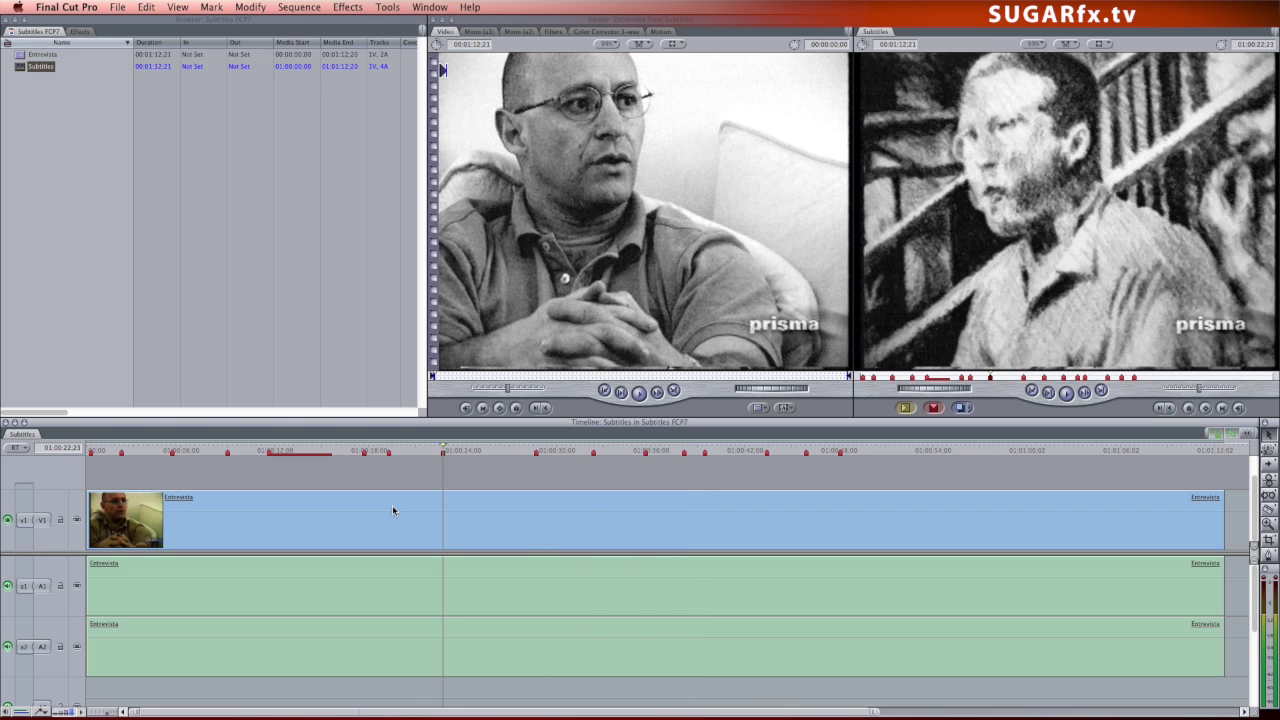
key(alt+m)
key(shift+m)
key(shift+m)
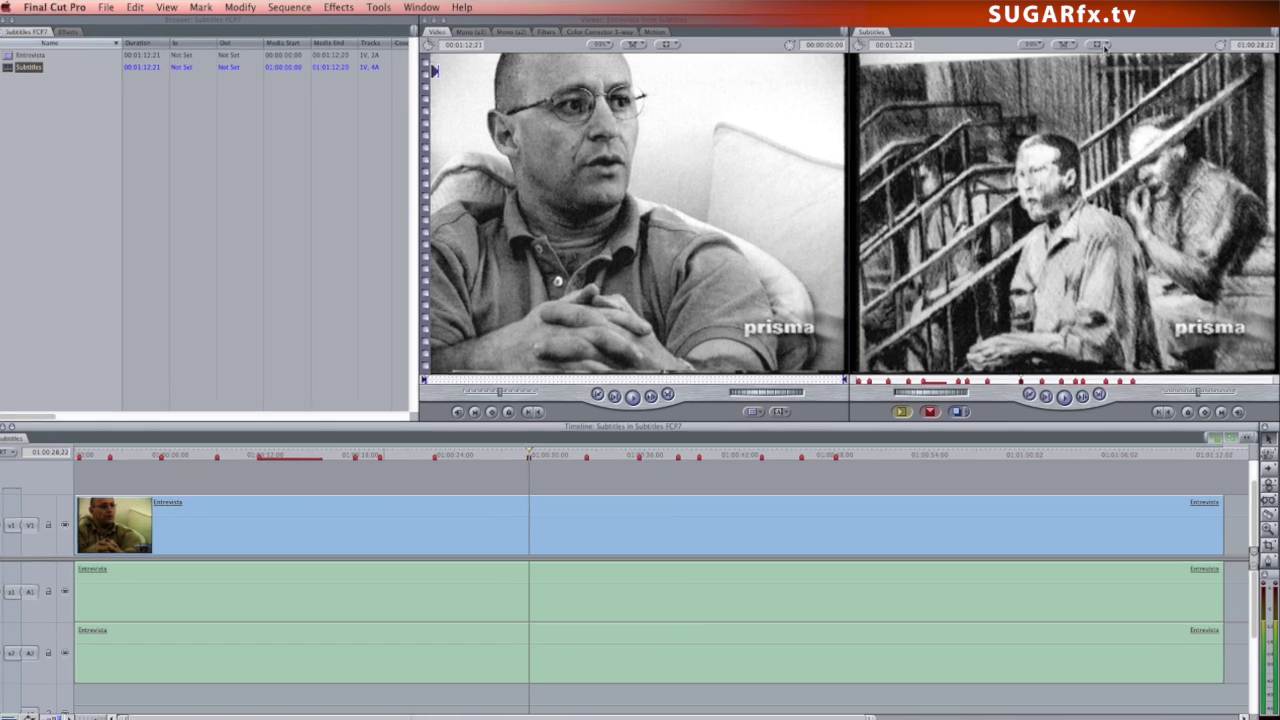
- Choose Show Overlays in the Canvas View menu so marker captions appear over the preview
click(1100, 45)
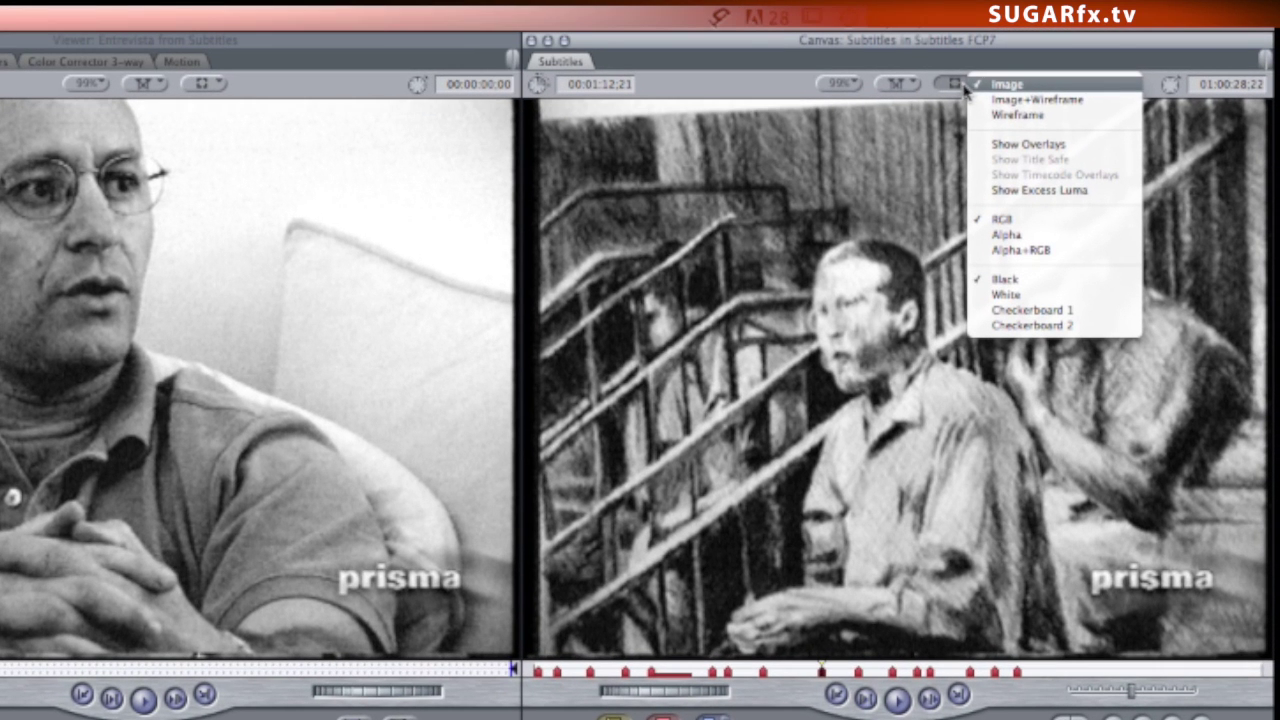
click(1083, 147)
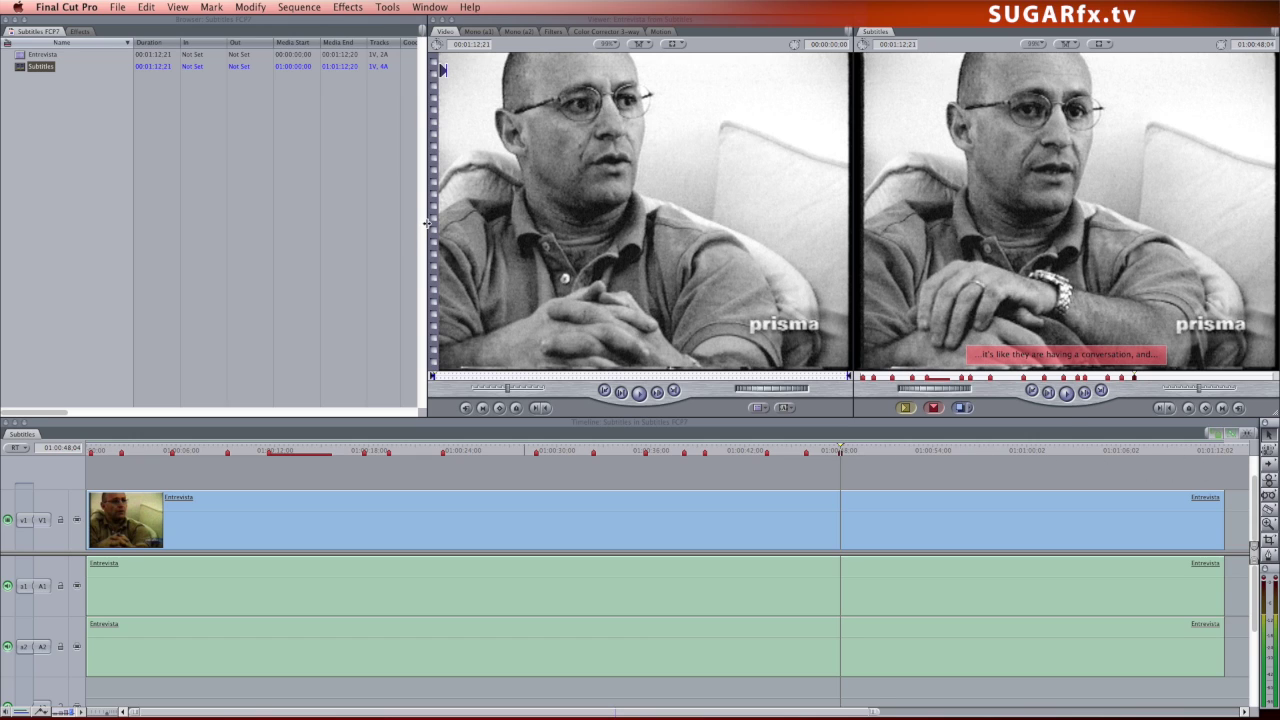
- Resize Browser, Viewer and Canvas to enlarge the sequence preview, and place Transcript.rtf at top right
drag(426, 224, 234, 236)
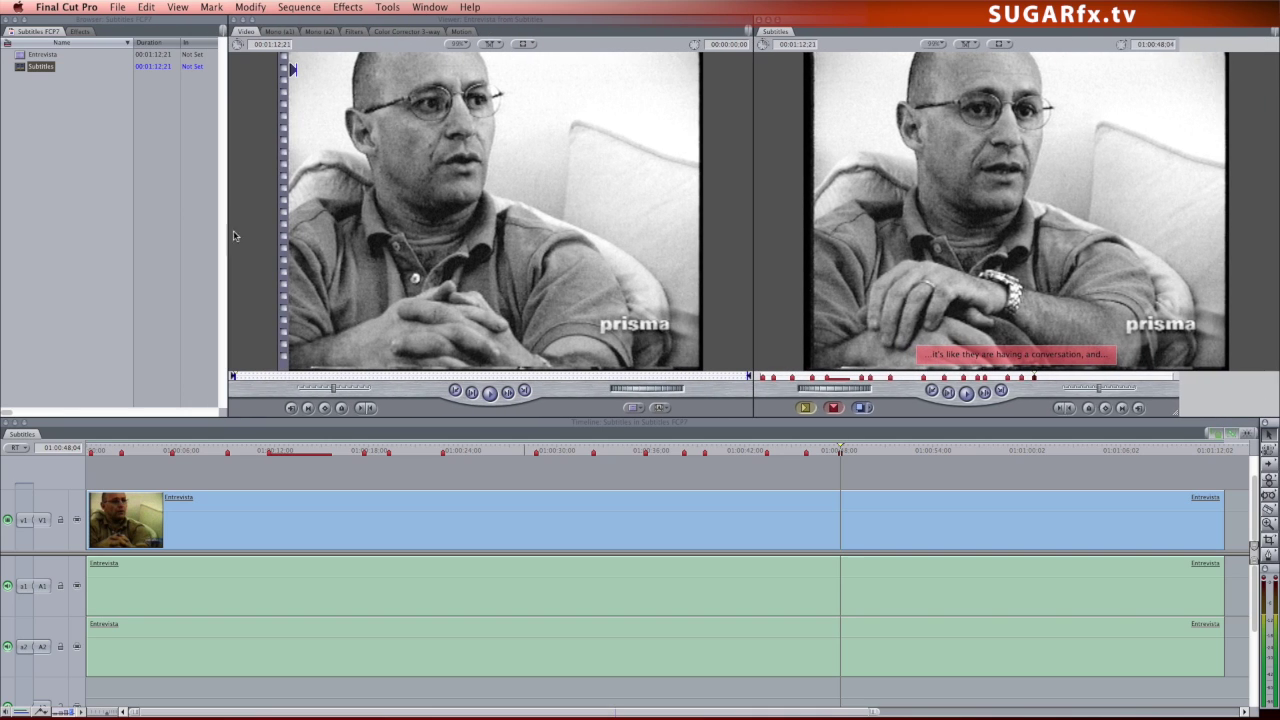
drag(753, 236, 750, 234)
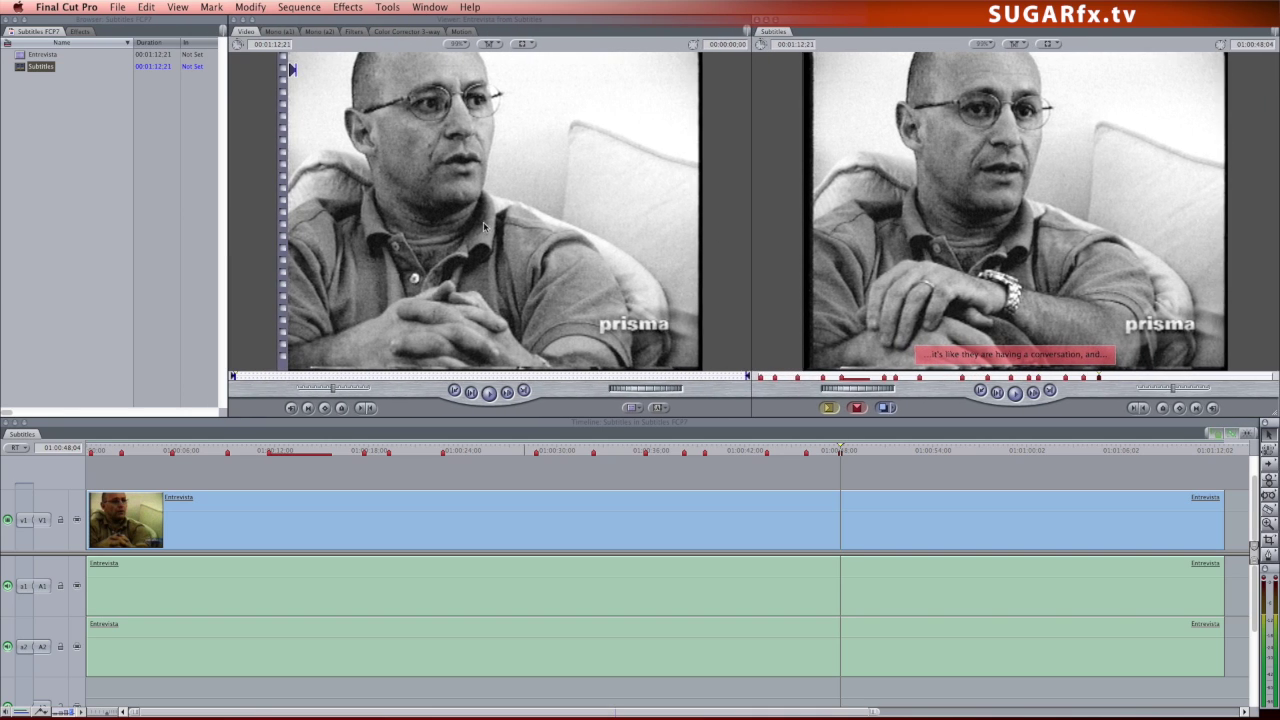
drag(484, 226, 482, 230)
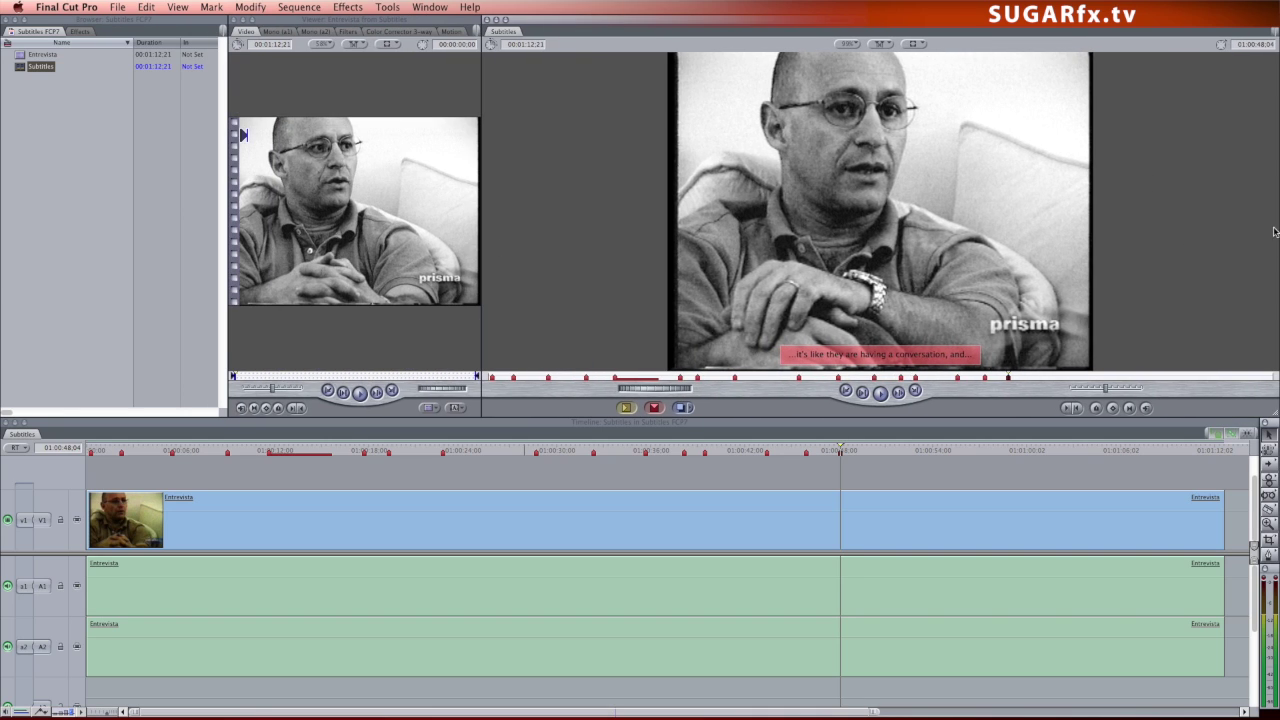
drag(1276, 226, 885, 224)
drag(908, 142, 1210, 30)
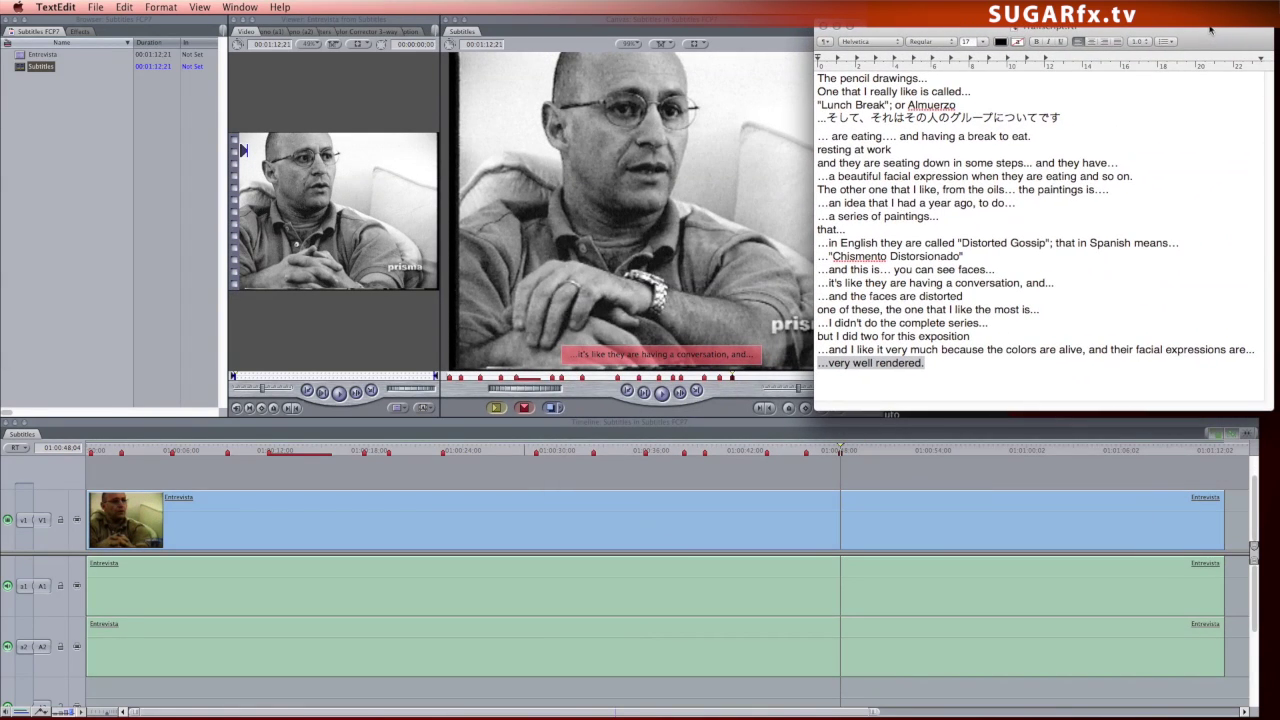
- Select and copy the line '…and the faces are distorted' in Transcript.rtf
click(750, 434)
click(839, 283)
drag(819, 284, 1053, 284)
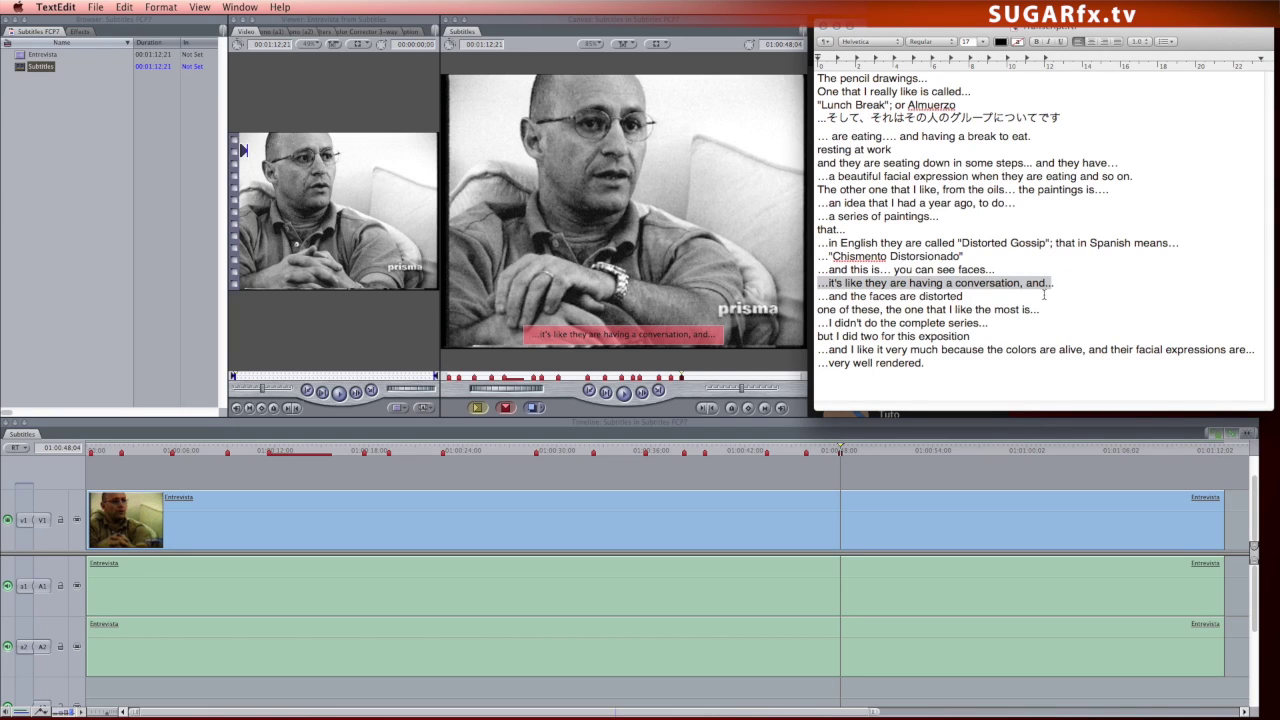
click(1056, 284)
drag(963, 296, 817, 296)
key(super+c)
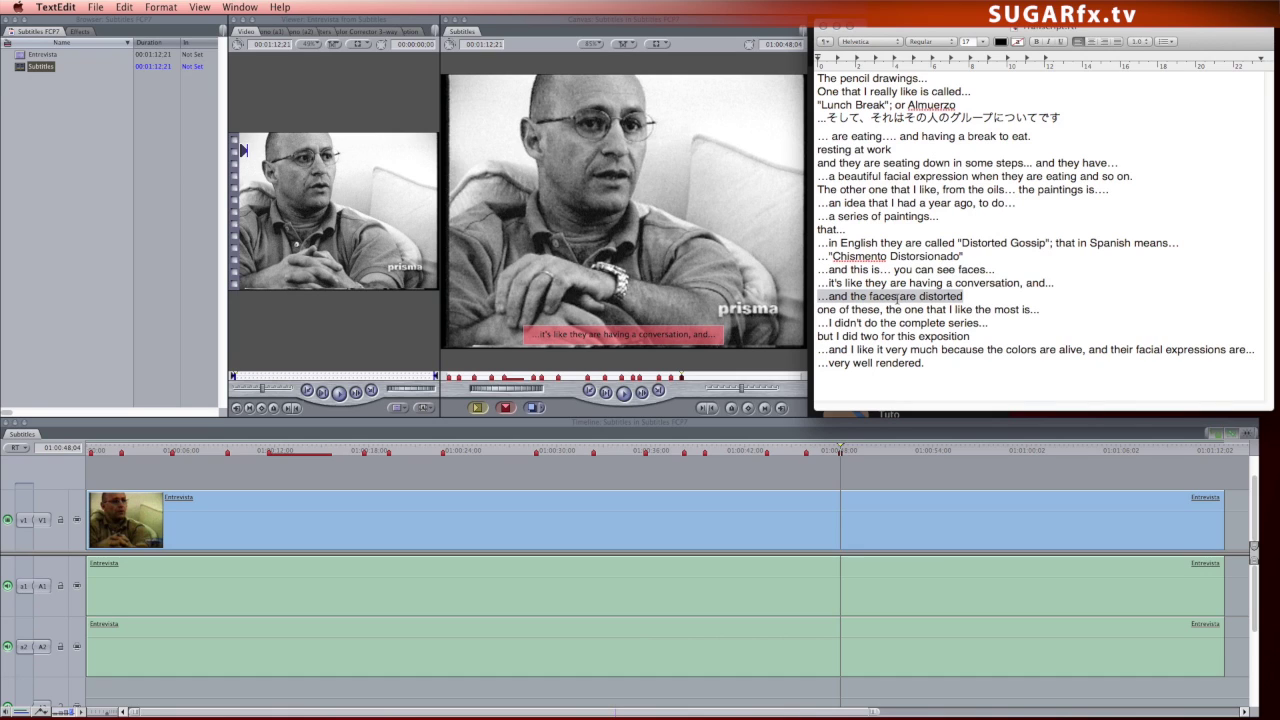
click(123, 7)
click(150, 72)
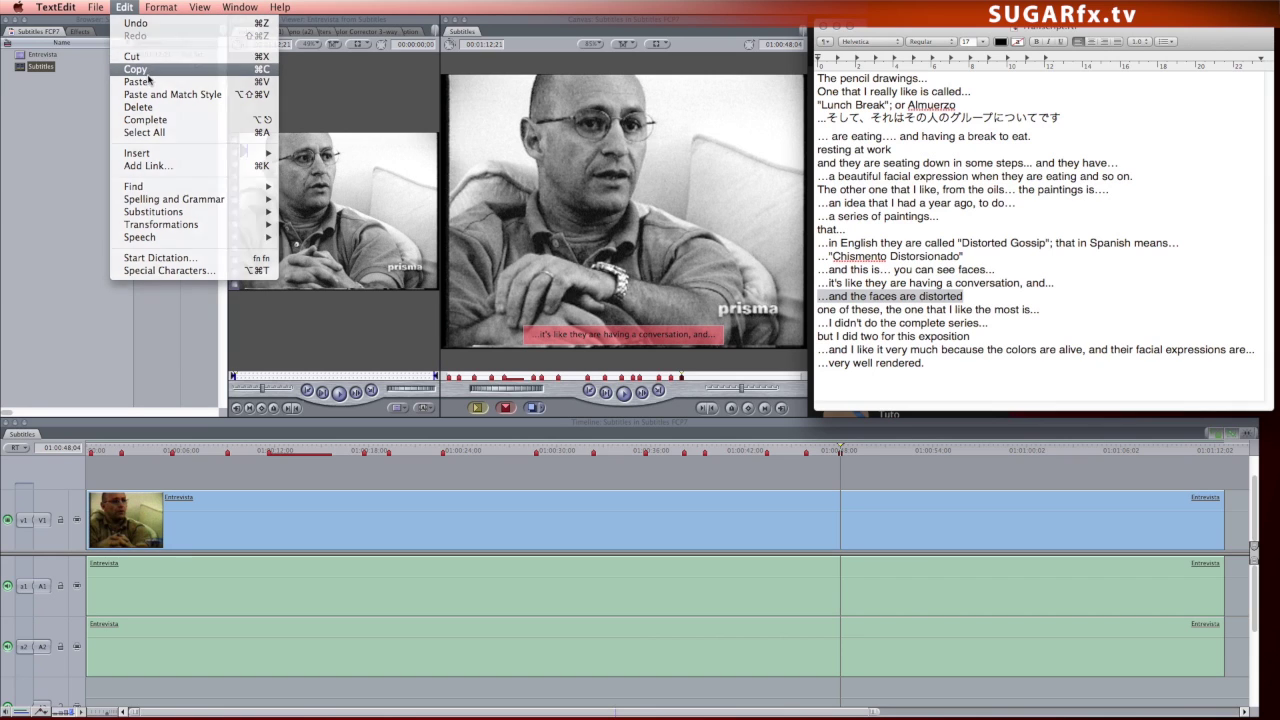
- Show audio waveforms on tracks A1 and A2 and play the sequence from about 01:00:48
click(840, 452)
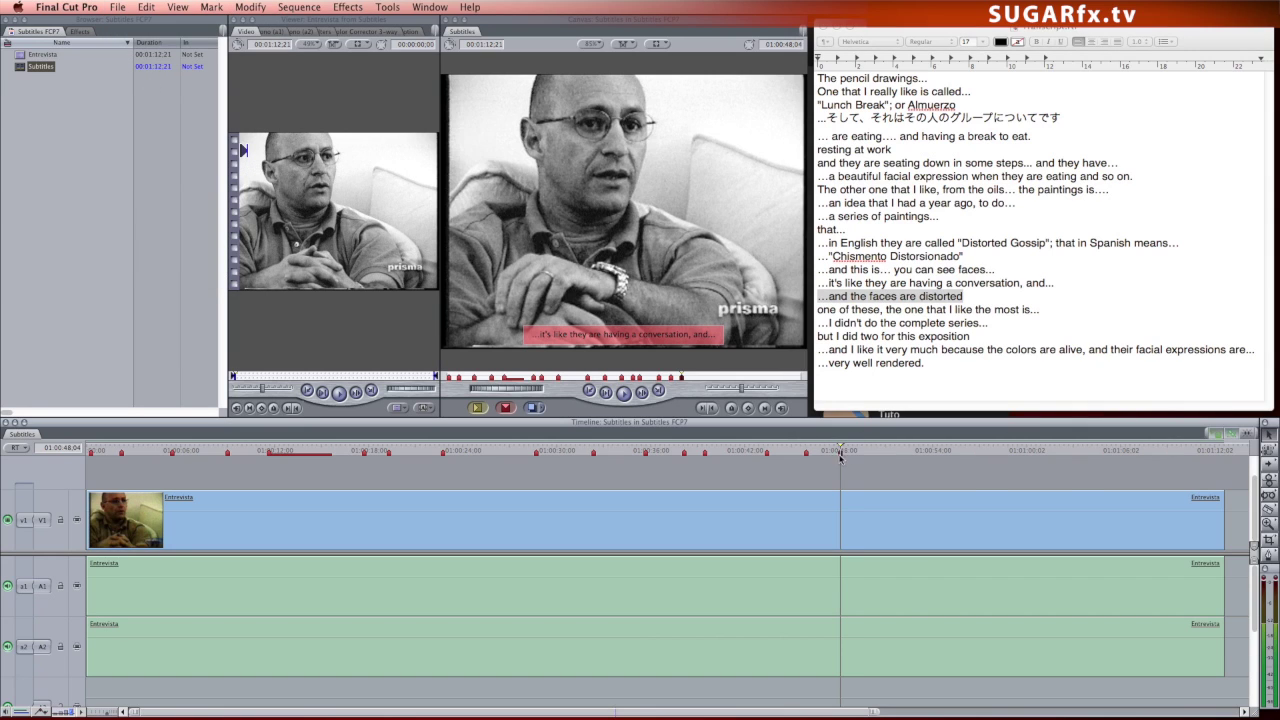
click(82, 713)
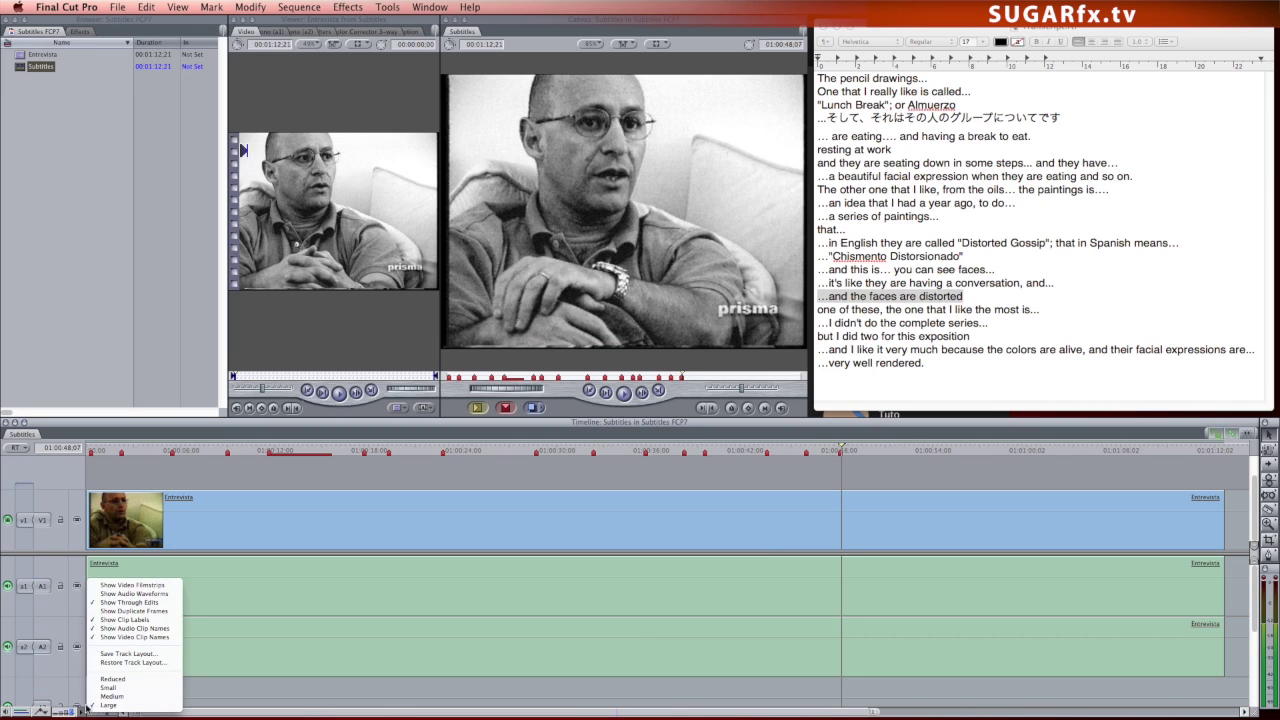
click(157, 594)
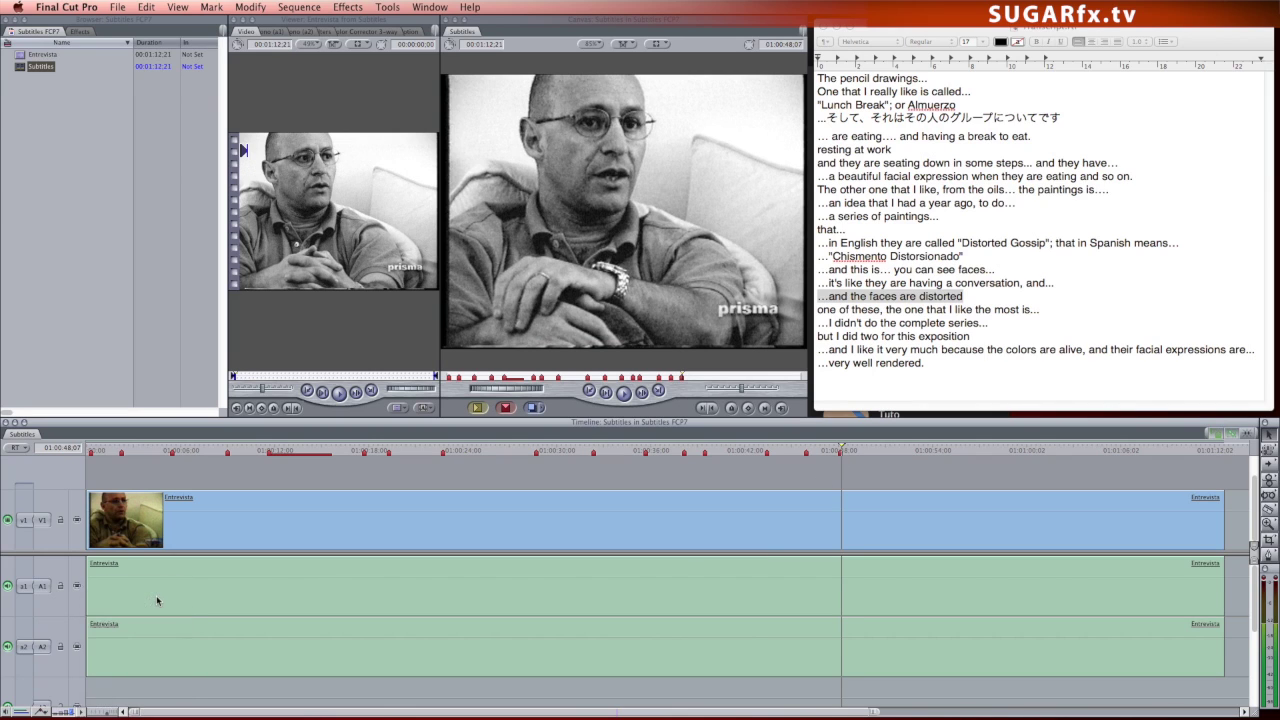
click(843, 450)
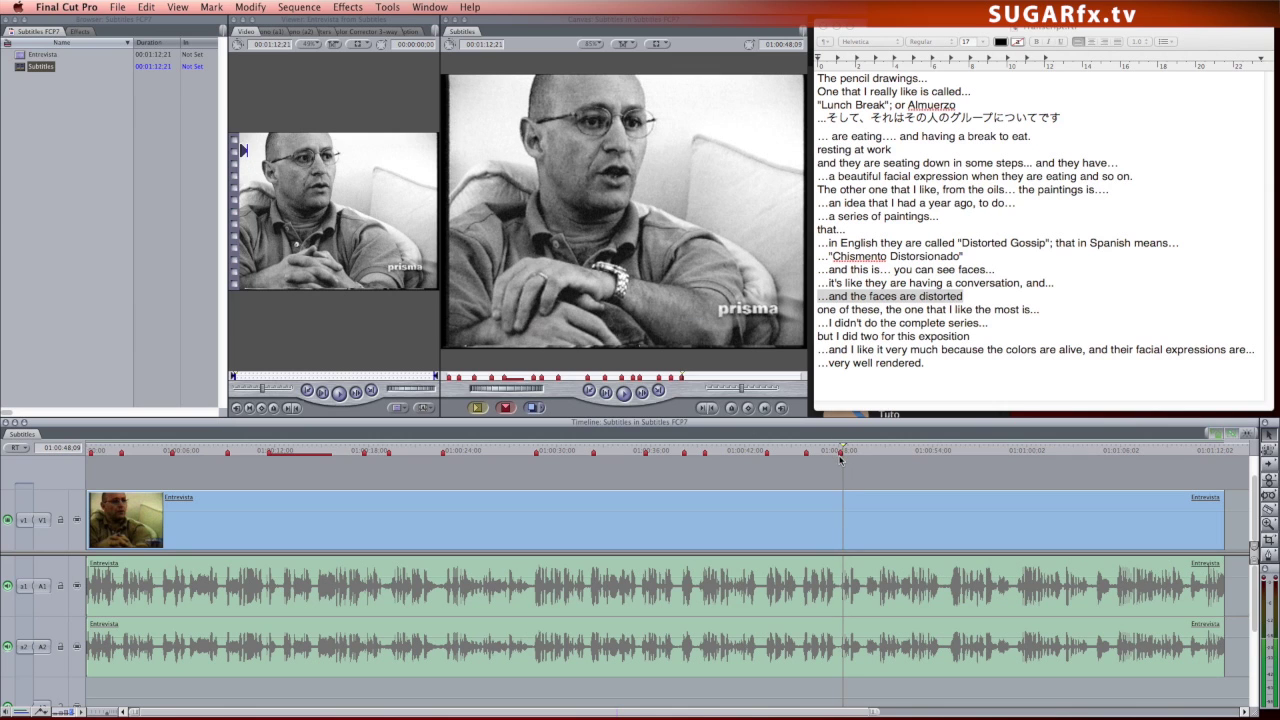
key(space)
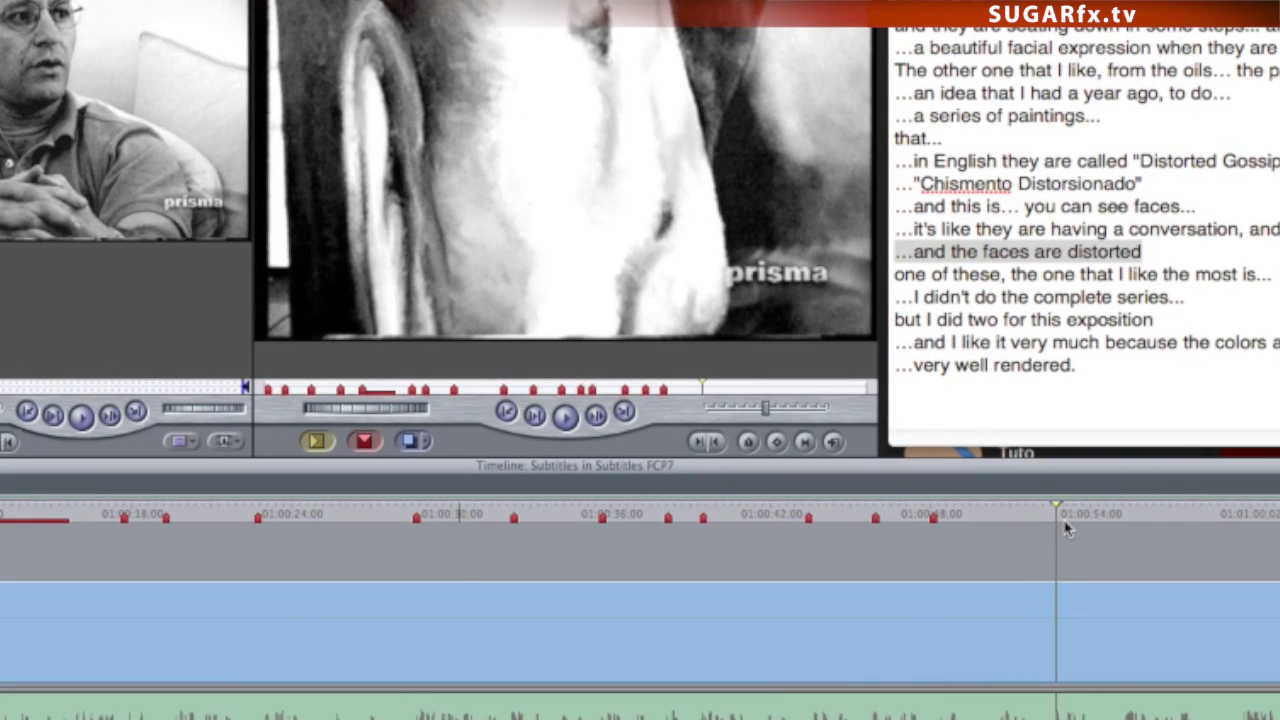
- Add a marker at 01:00:52;22 named 'and the faces are distorted' using the pasted transcript line
key(m)
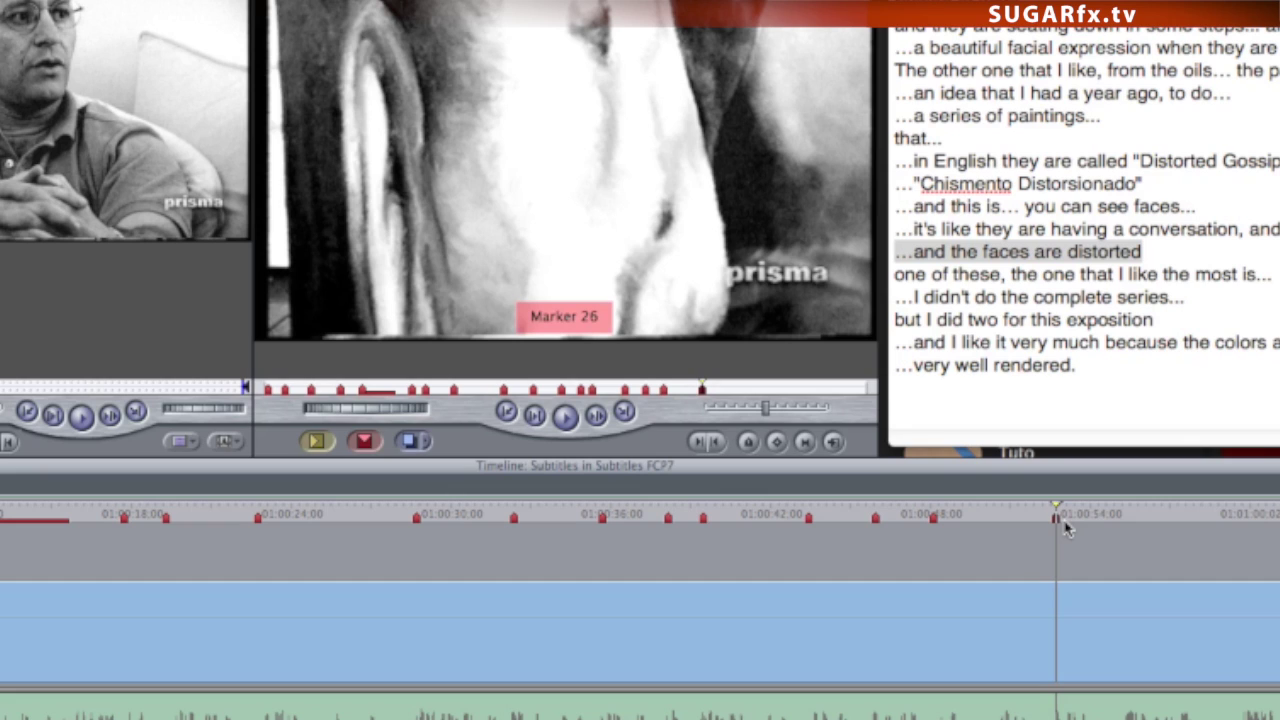
key(m)
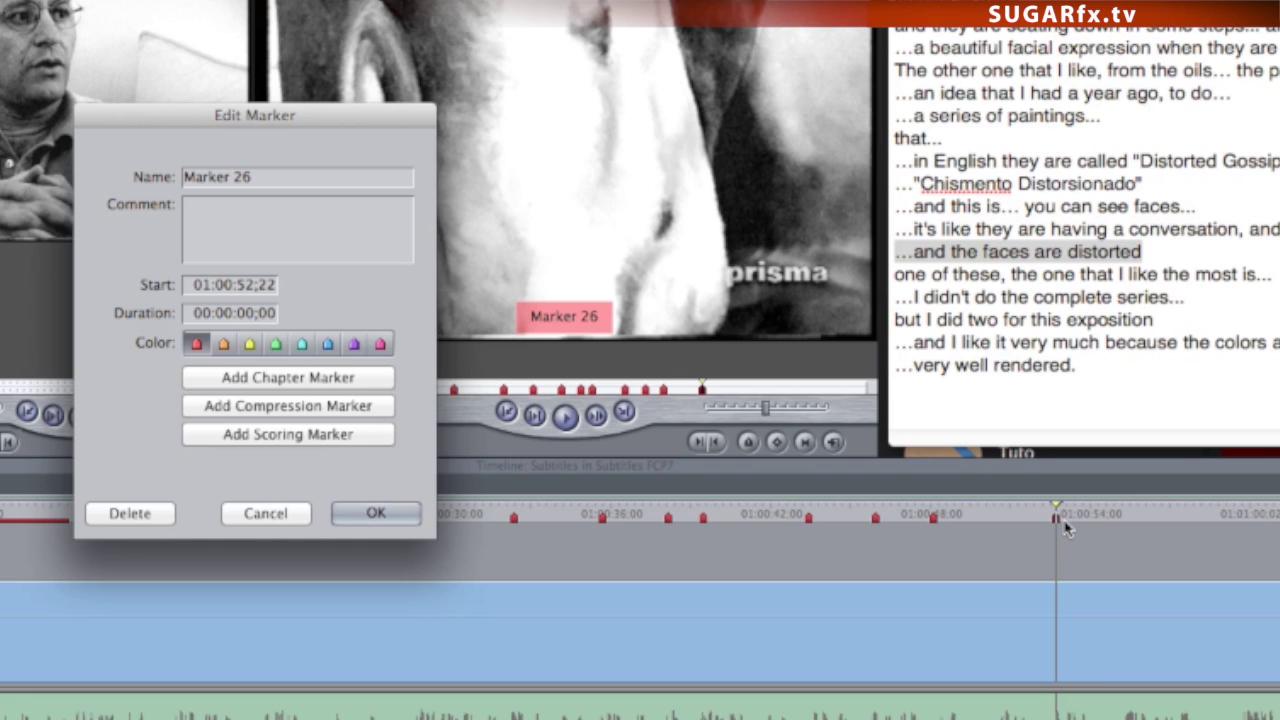
key(super+v)
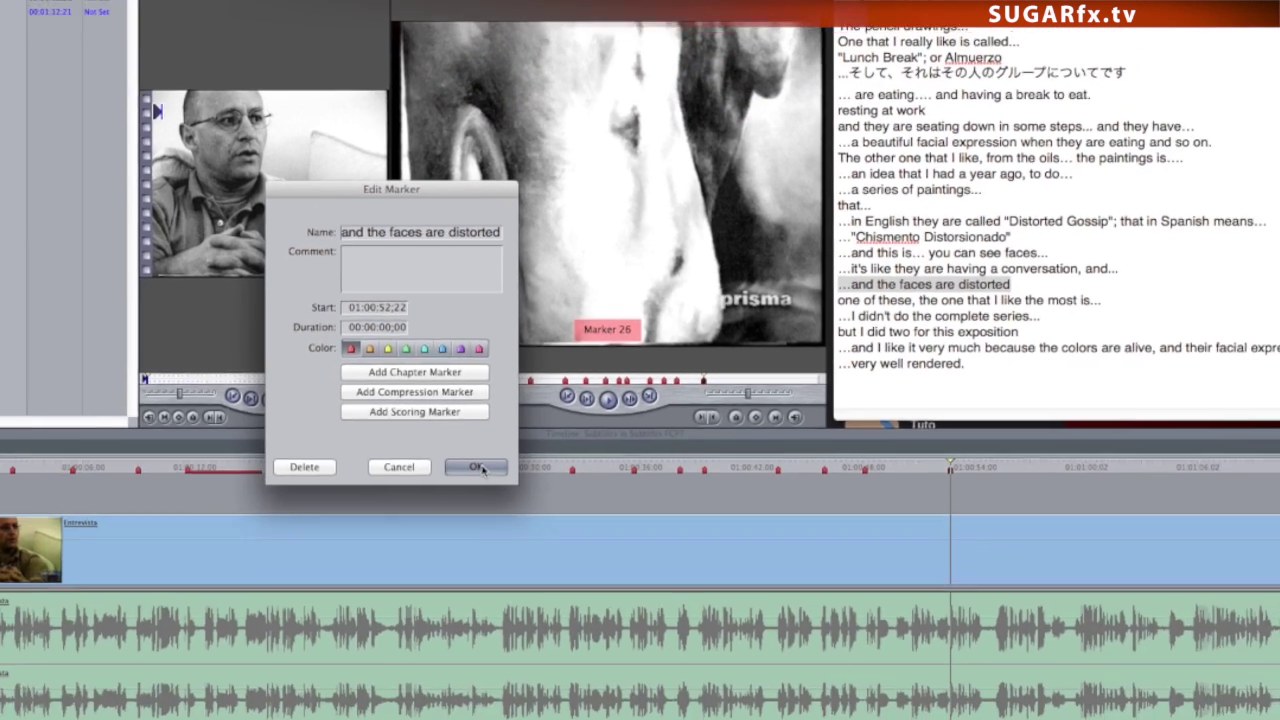
click(385, 514)
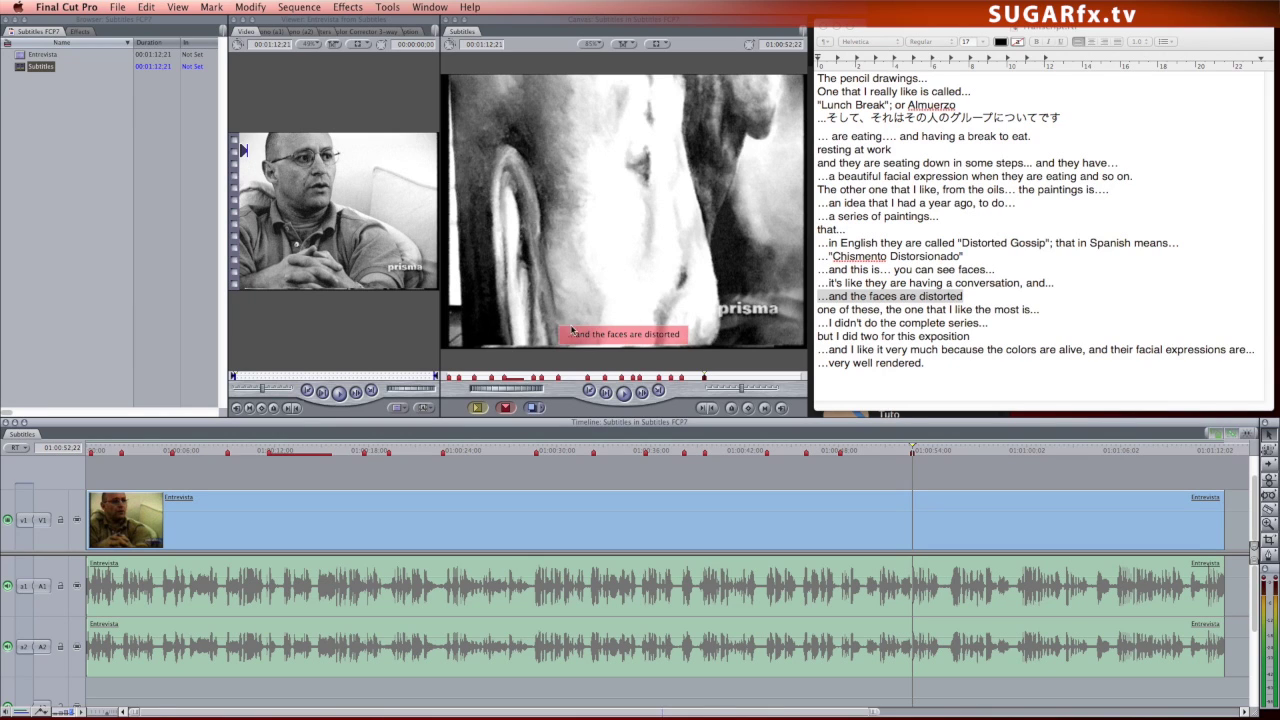
click(1027, 323)
click(1040, 312)
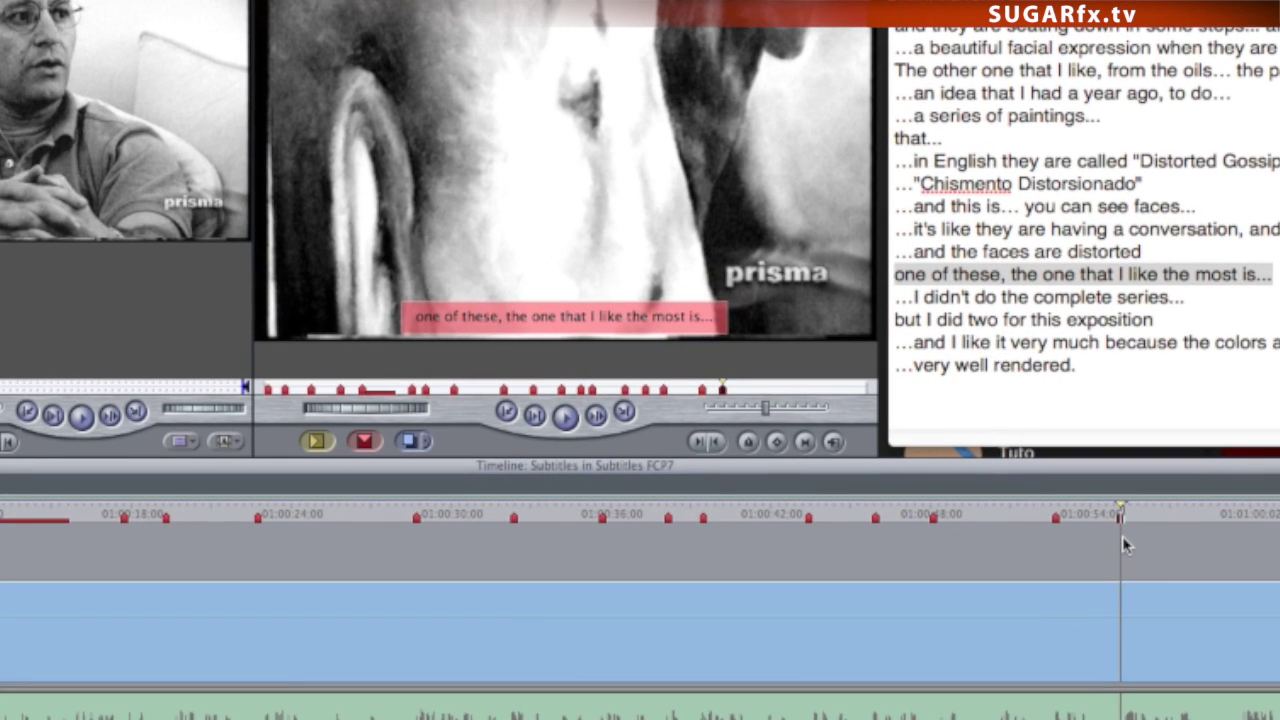
- Set the 01:00:55;05 marker's duration to 00:00:04;00 and play to check the subtitle
key(m)
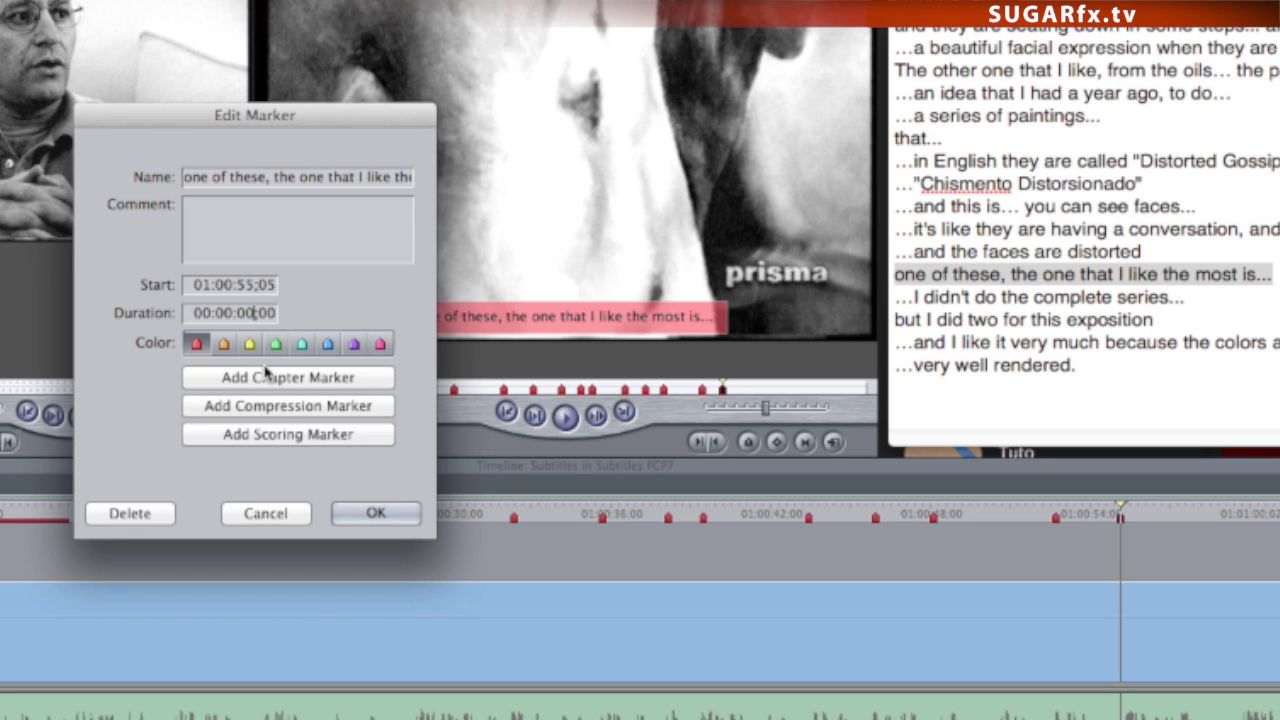
click(244, 313)
text(4)
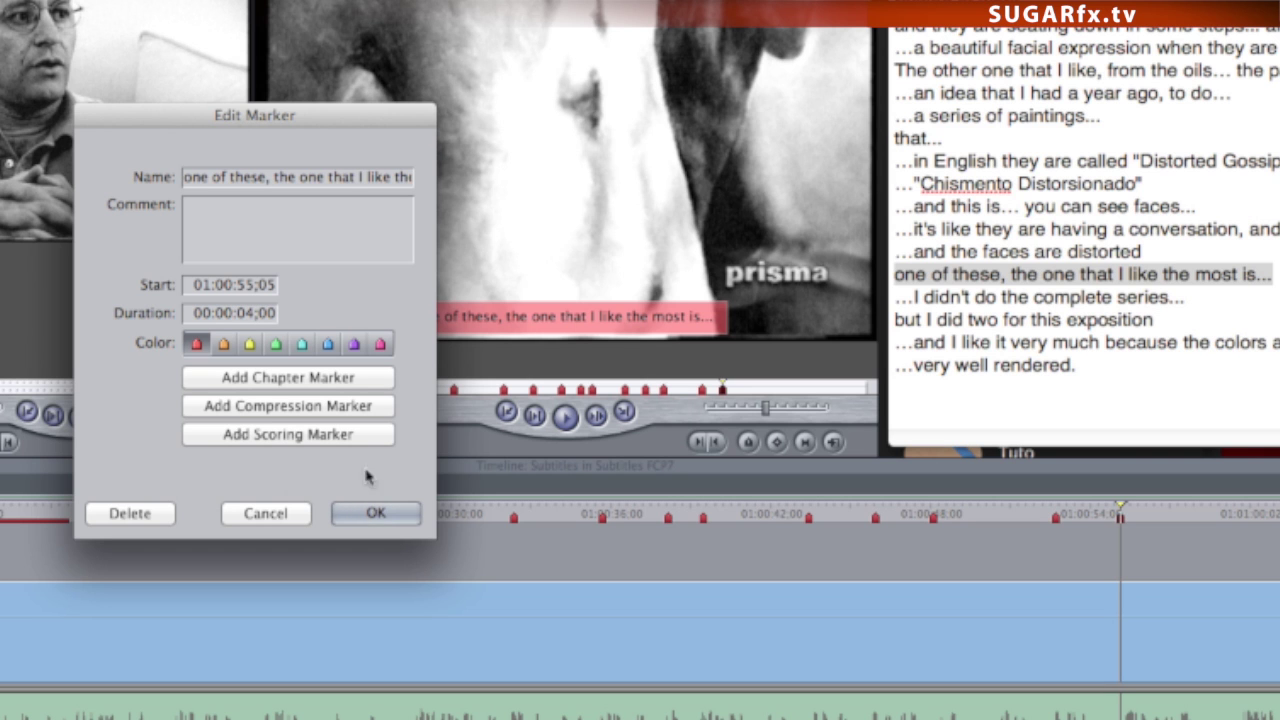
click(397, 514)
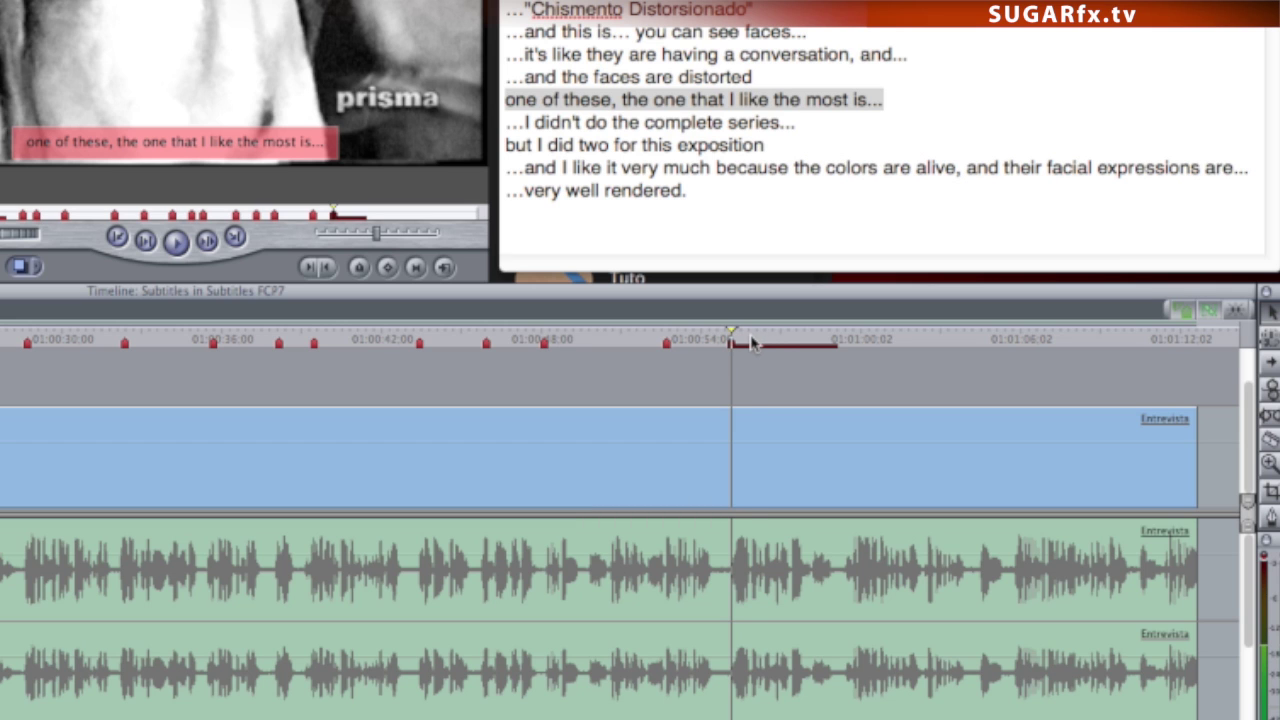
key(space)
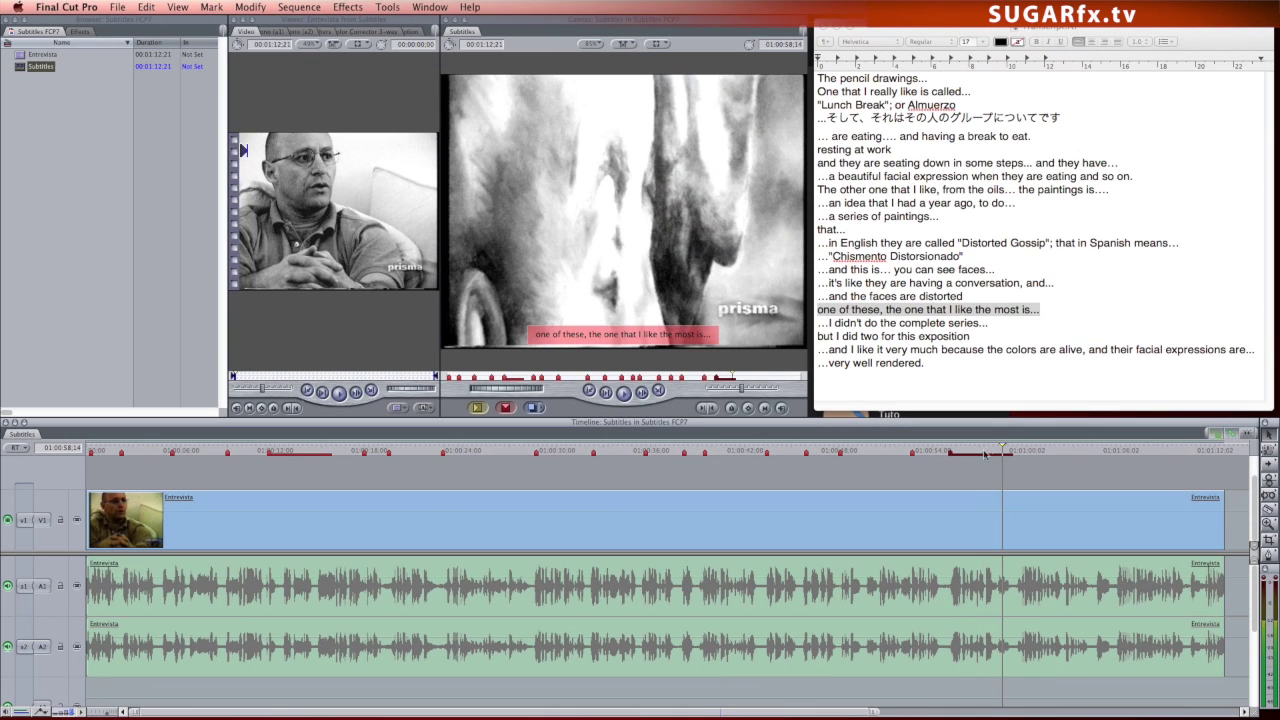
- Pause playback, select the '…I didn't do the complete series…' transcript line, then resume playback
key(space)
click(990, 325)
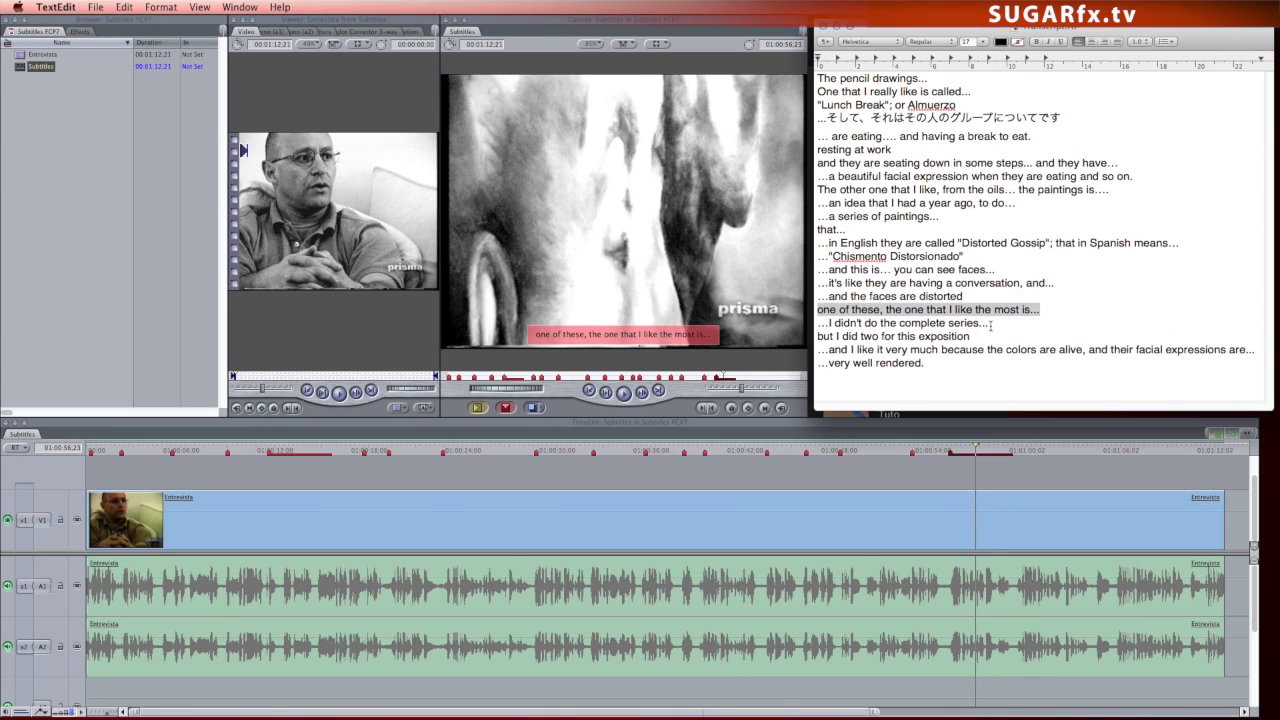
drag(990, 325, 806, 321)
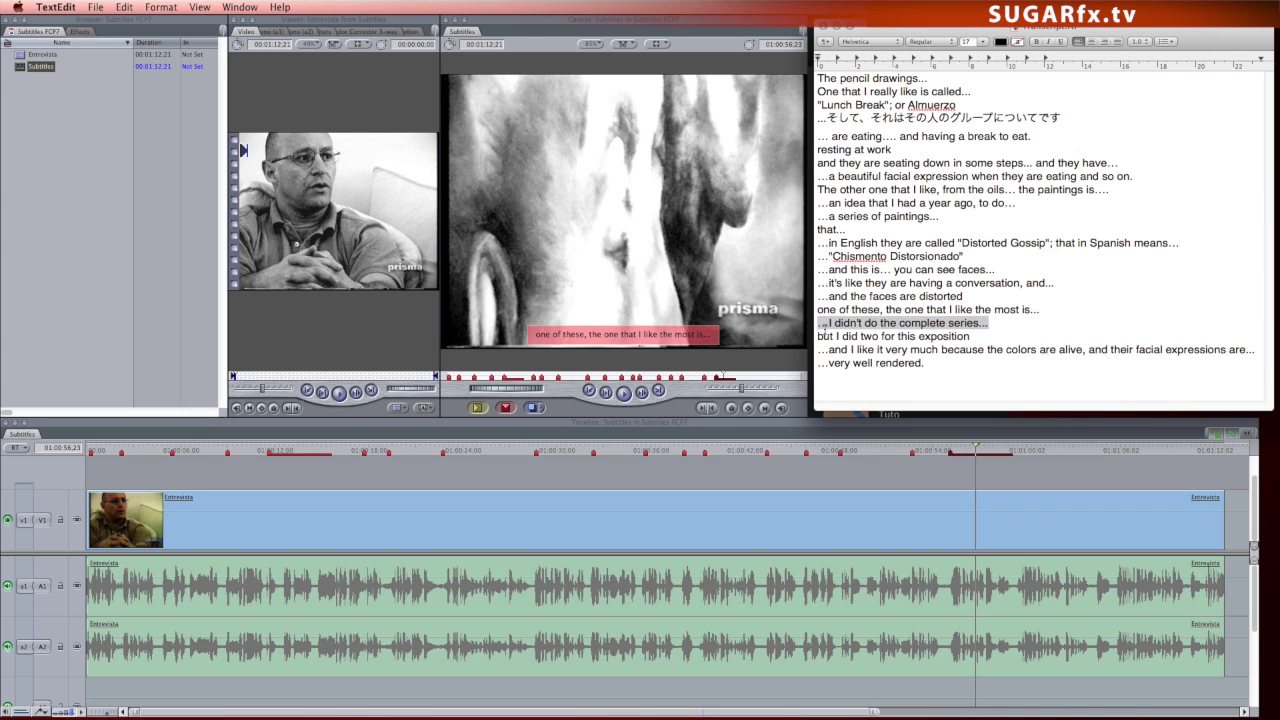
click(976, 450)
key(space)
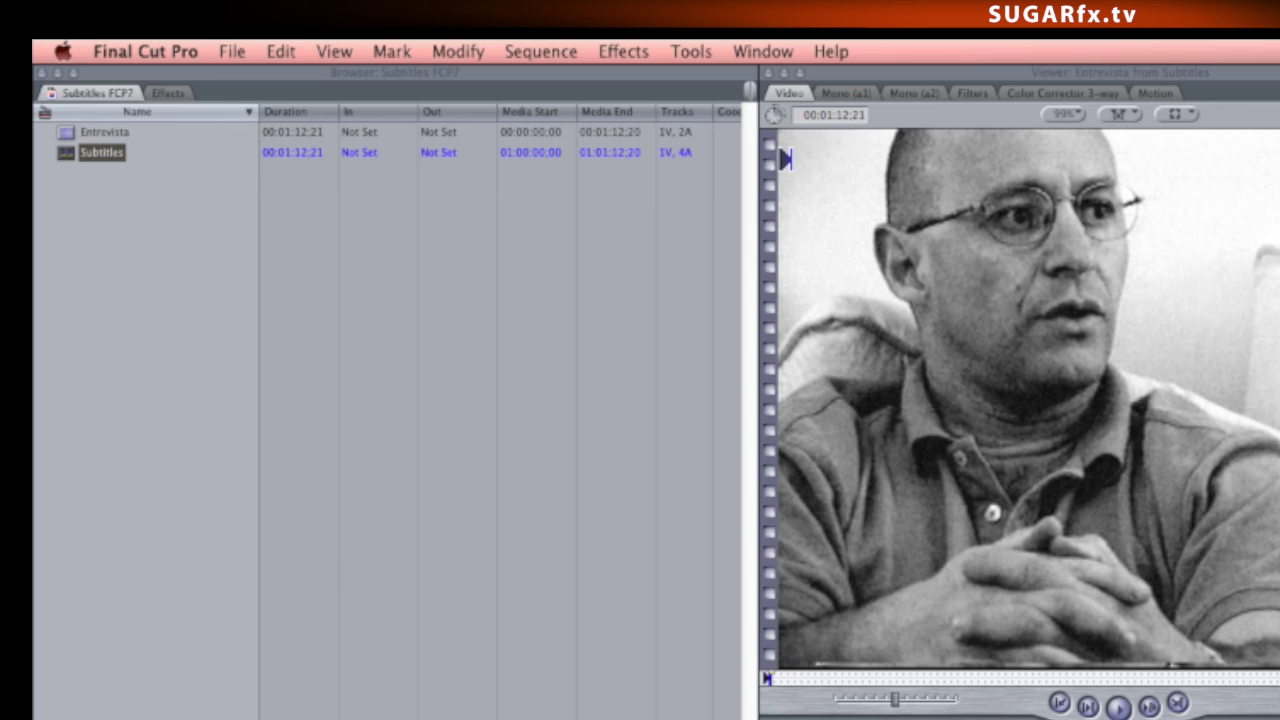
- Save the markers list as Subtitles (Markers List).txt, then select the Entrevista clip in the timeline
click(231, 52)
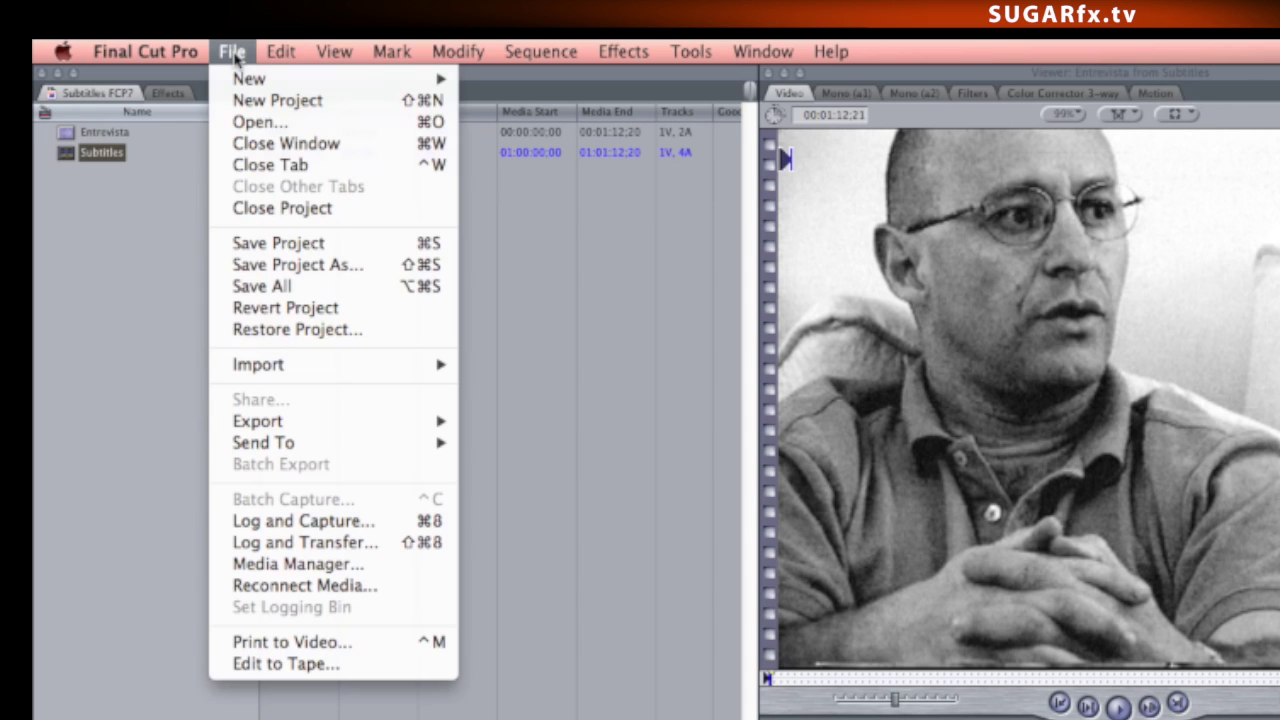
mouse_move(351, 430)
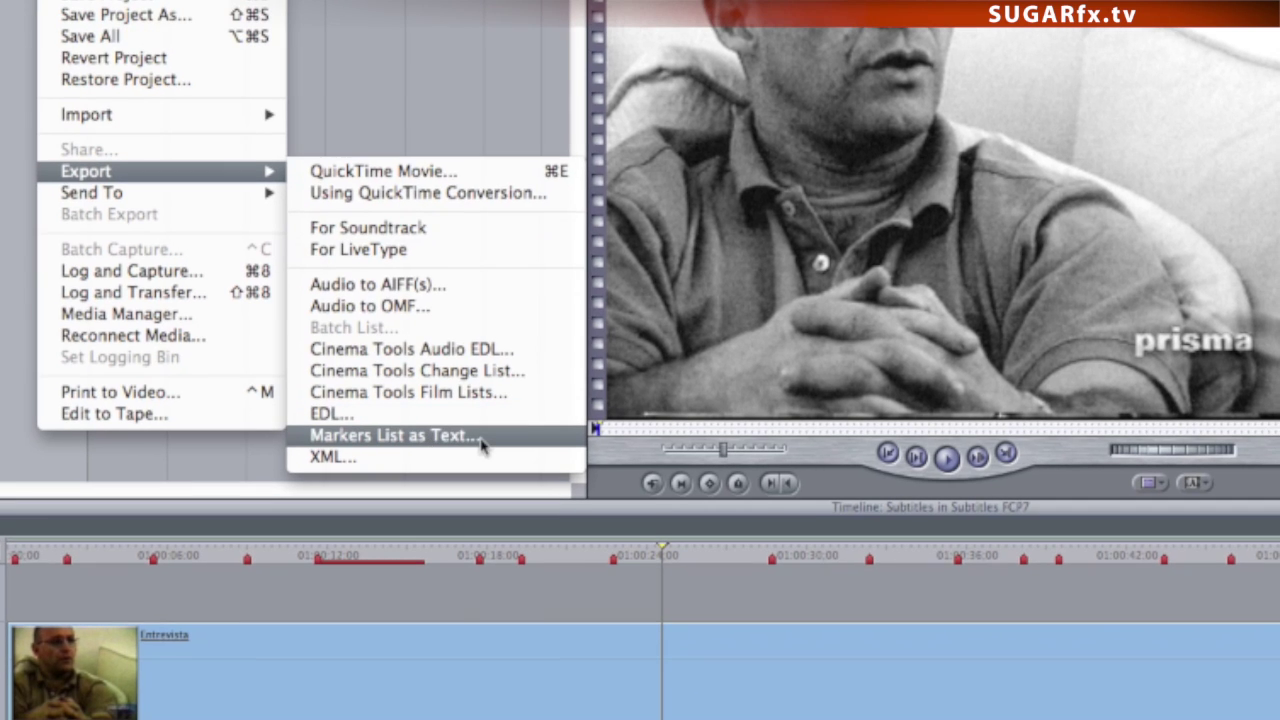
click(516, 437)
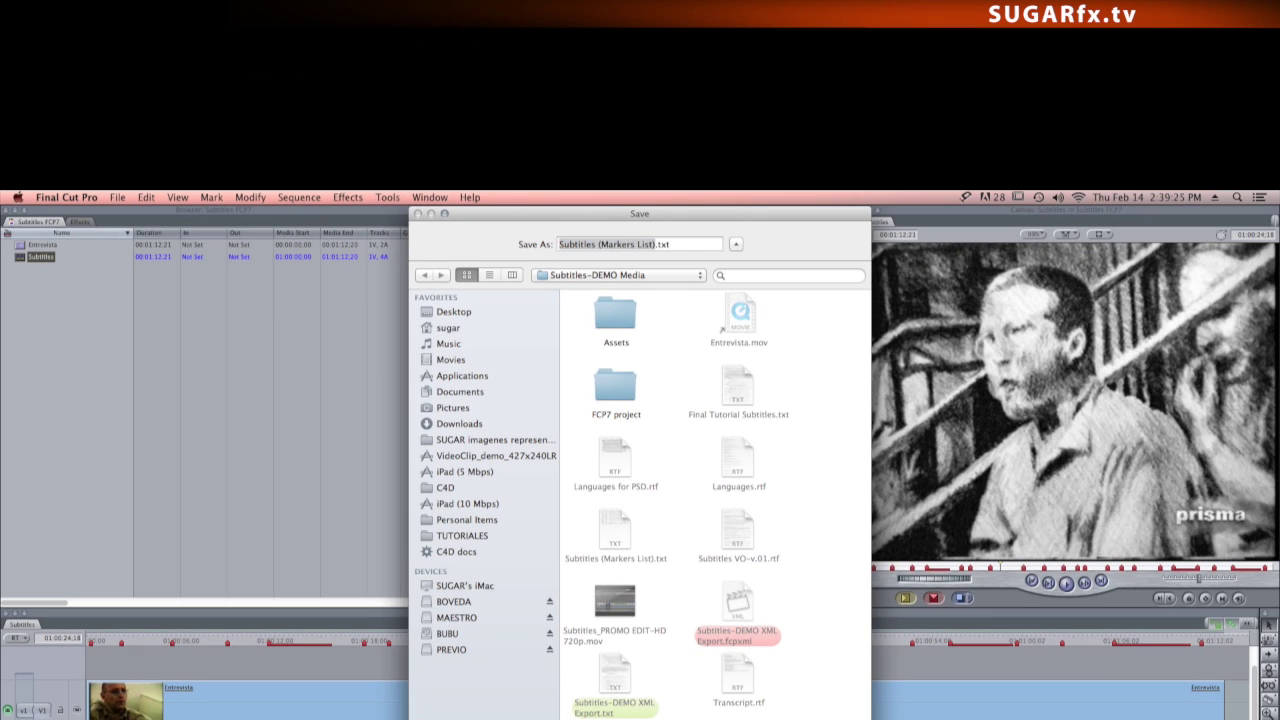
key(Return)
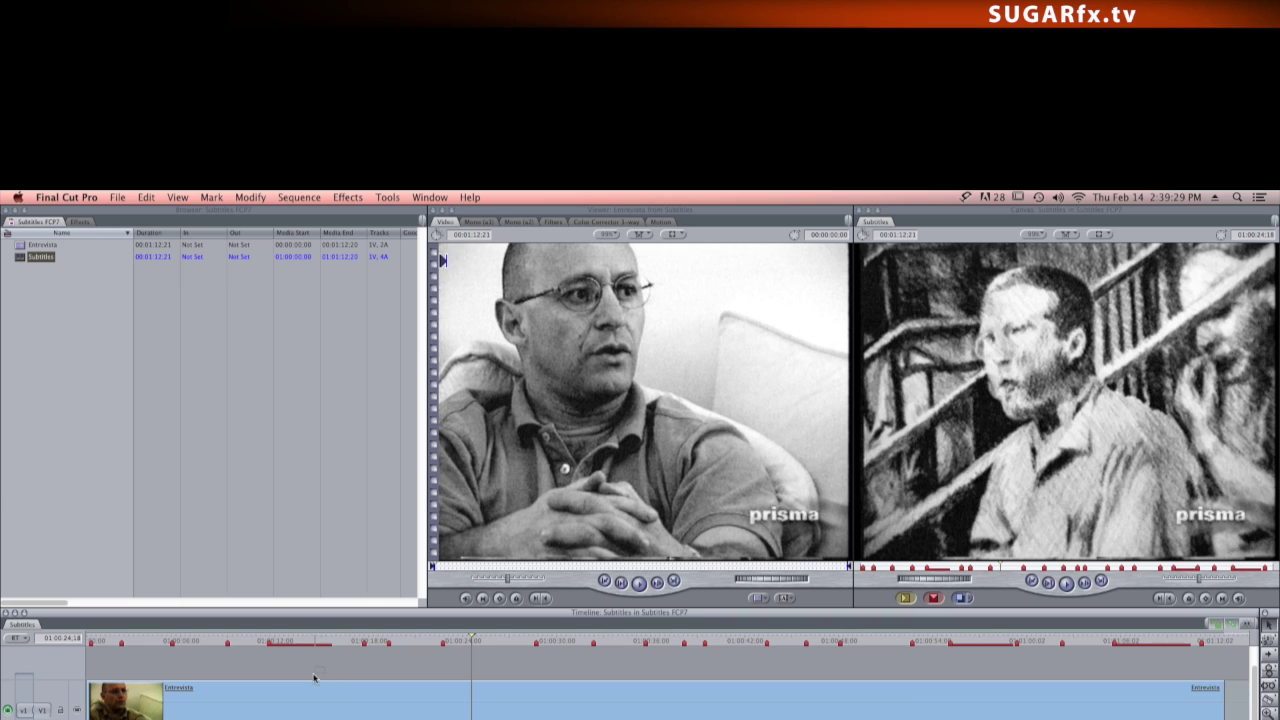
click(289, 692)
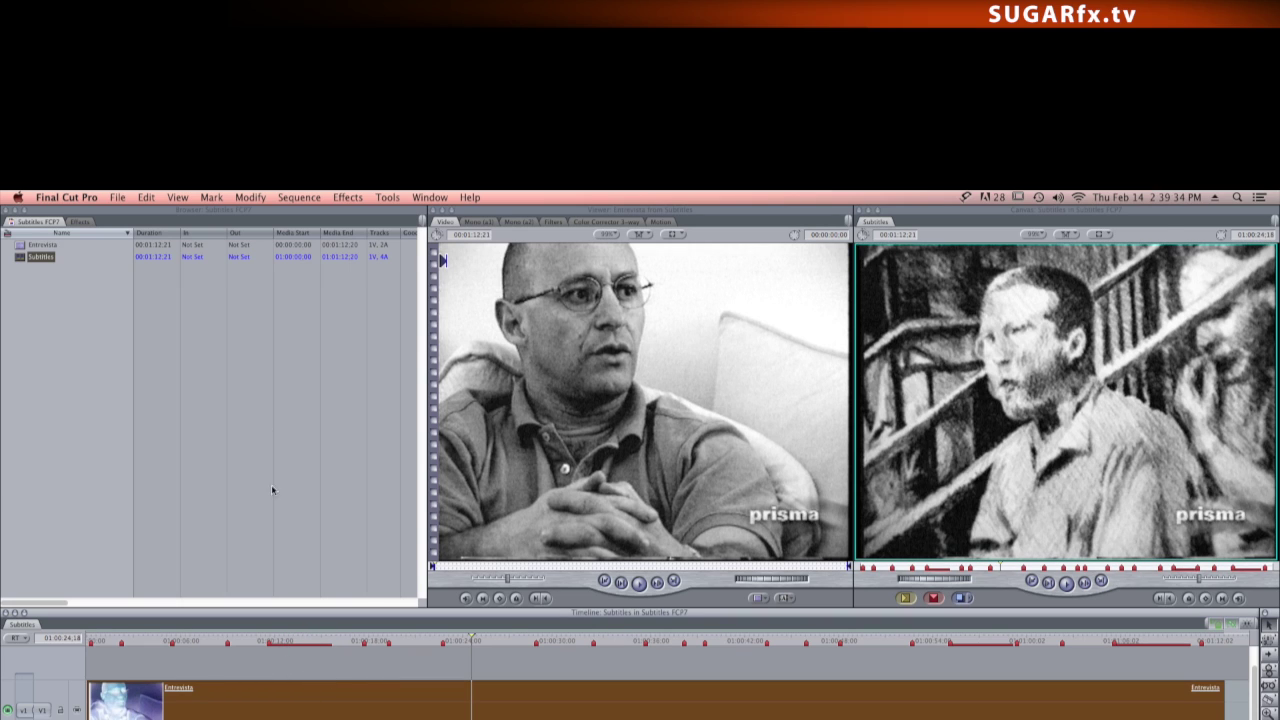
- Apply the Video Filters > SUGARfx Subtitles > Subtitles effect to the selected Entrevista clip
click(388, 197)
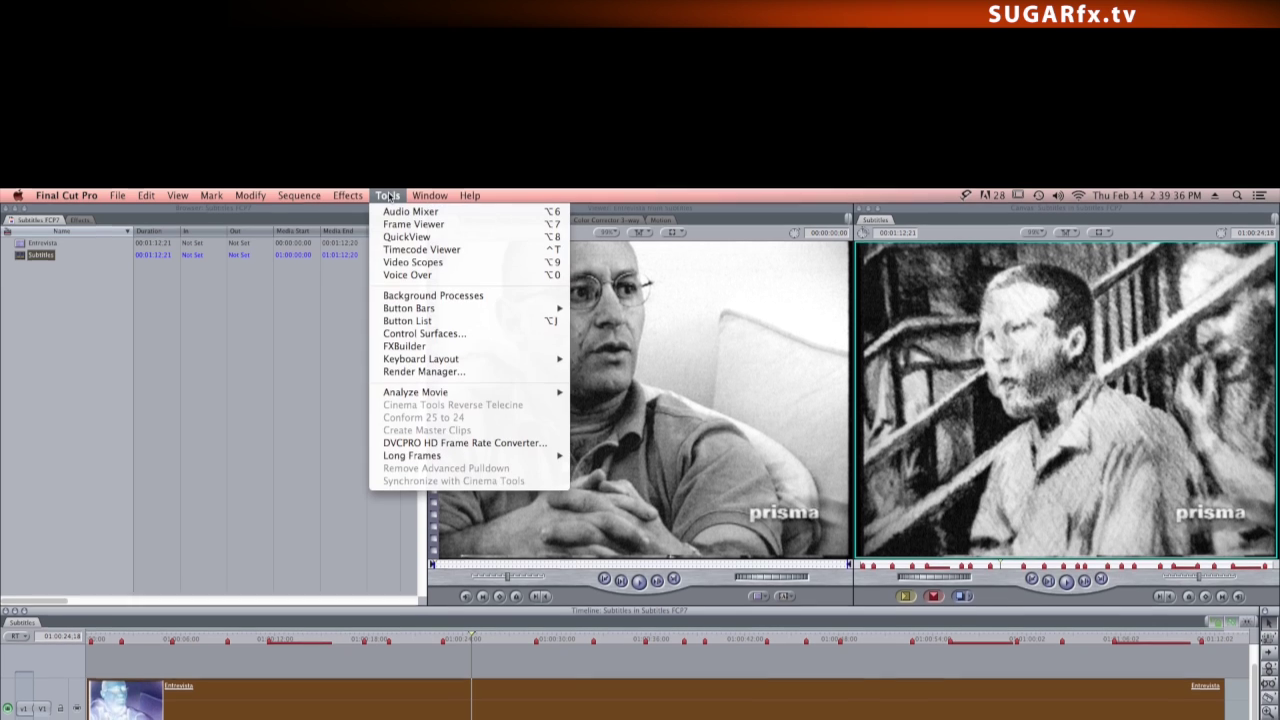
mouse_move(348, 197)
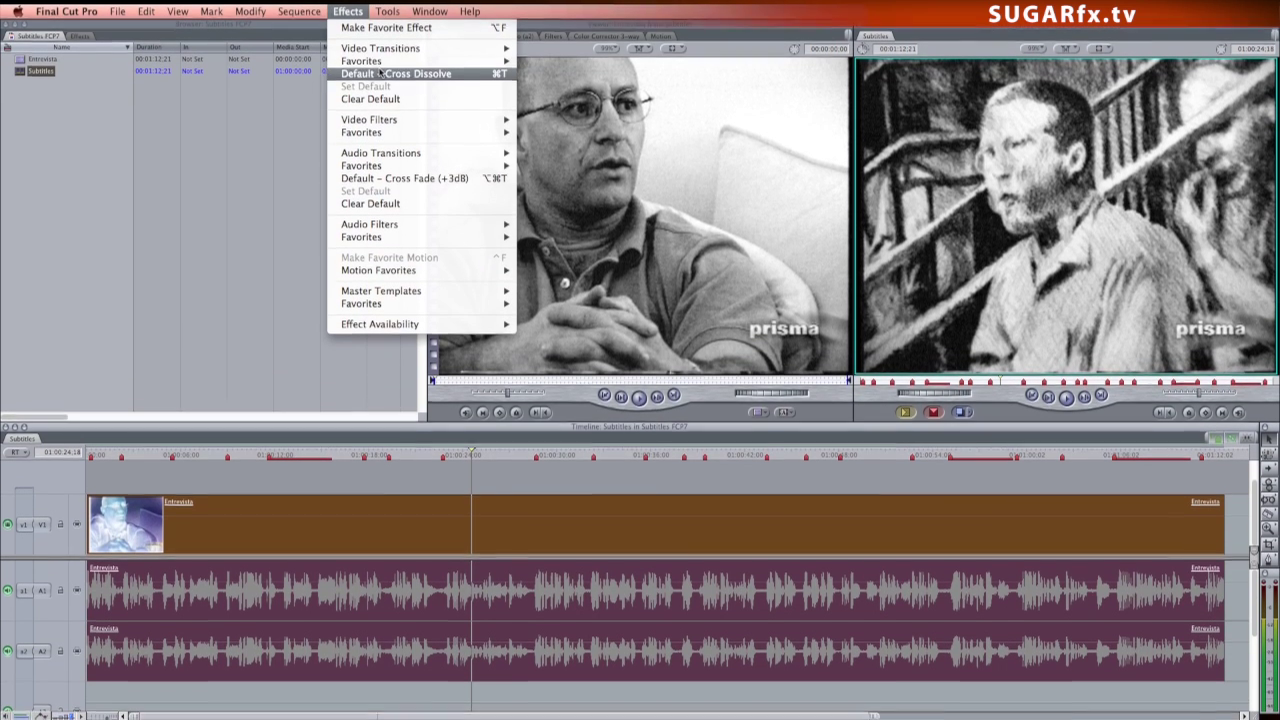
mouse_move(397, 120)
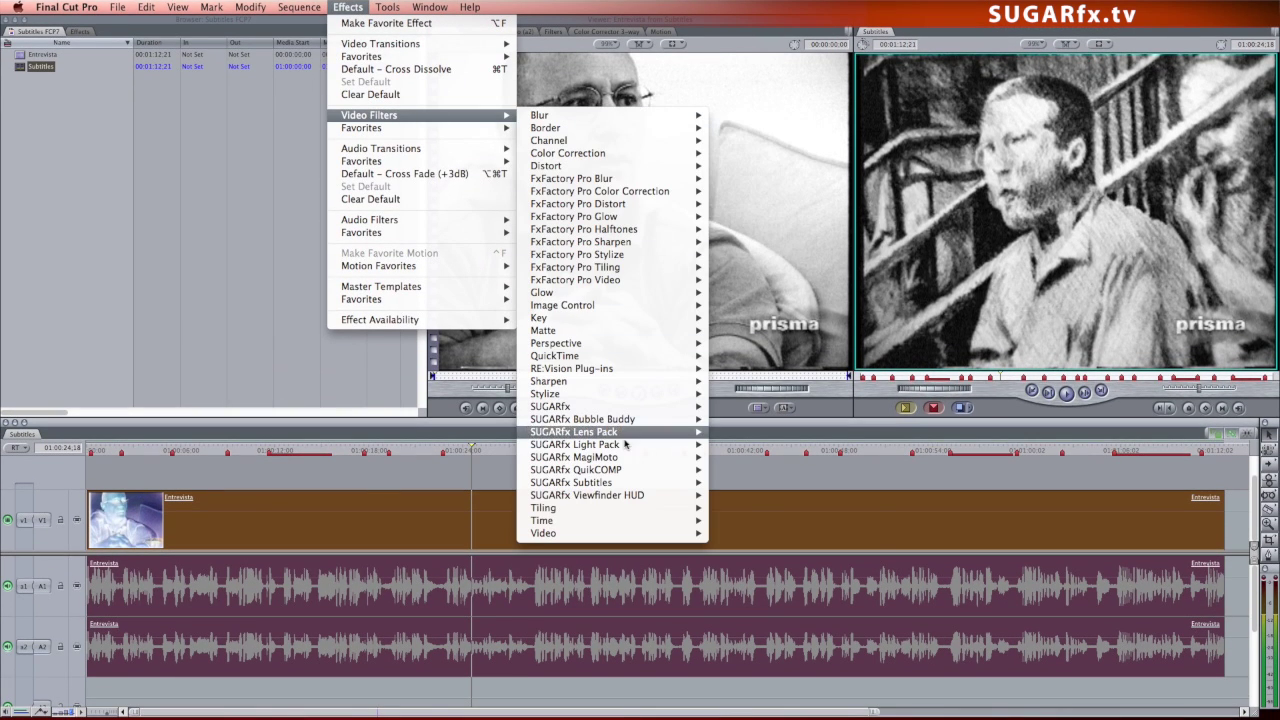
mouse_move(624, 484)
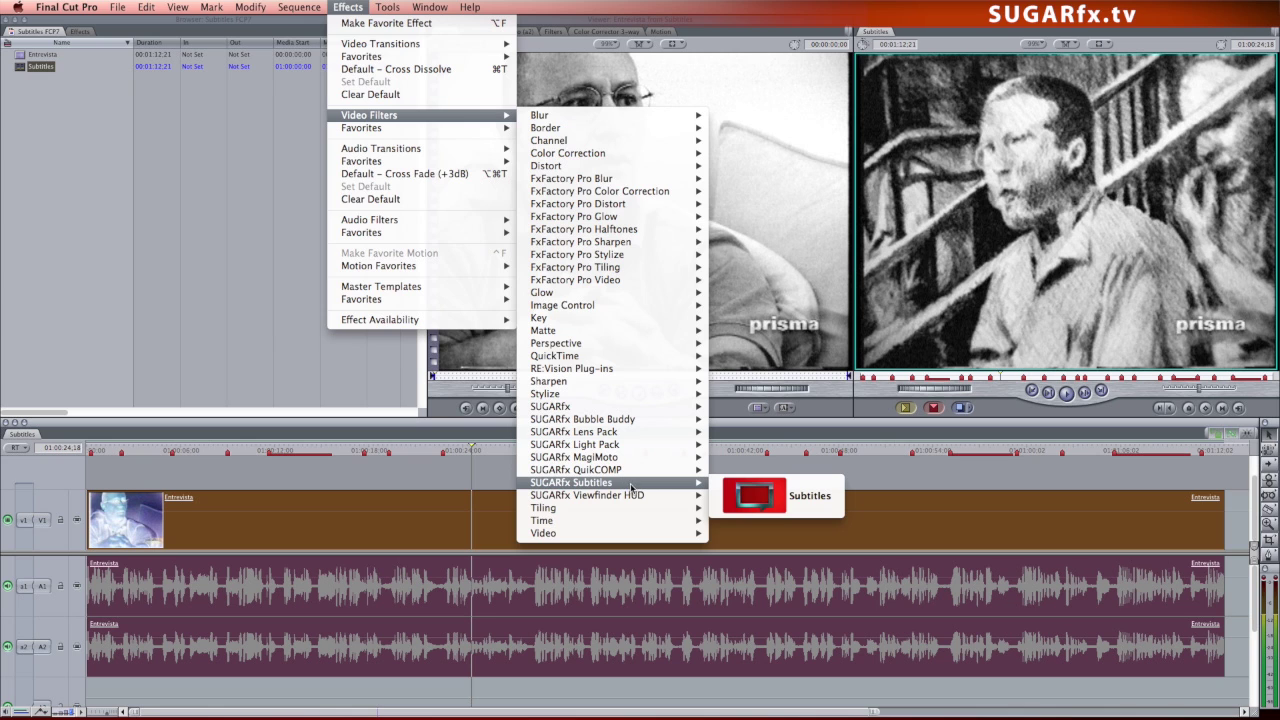
click(773, 492)
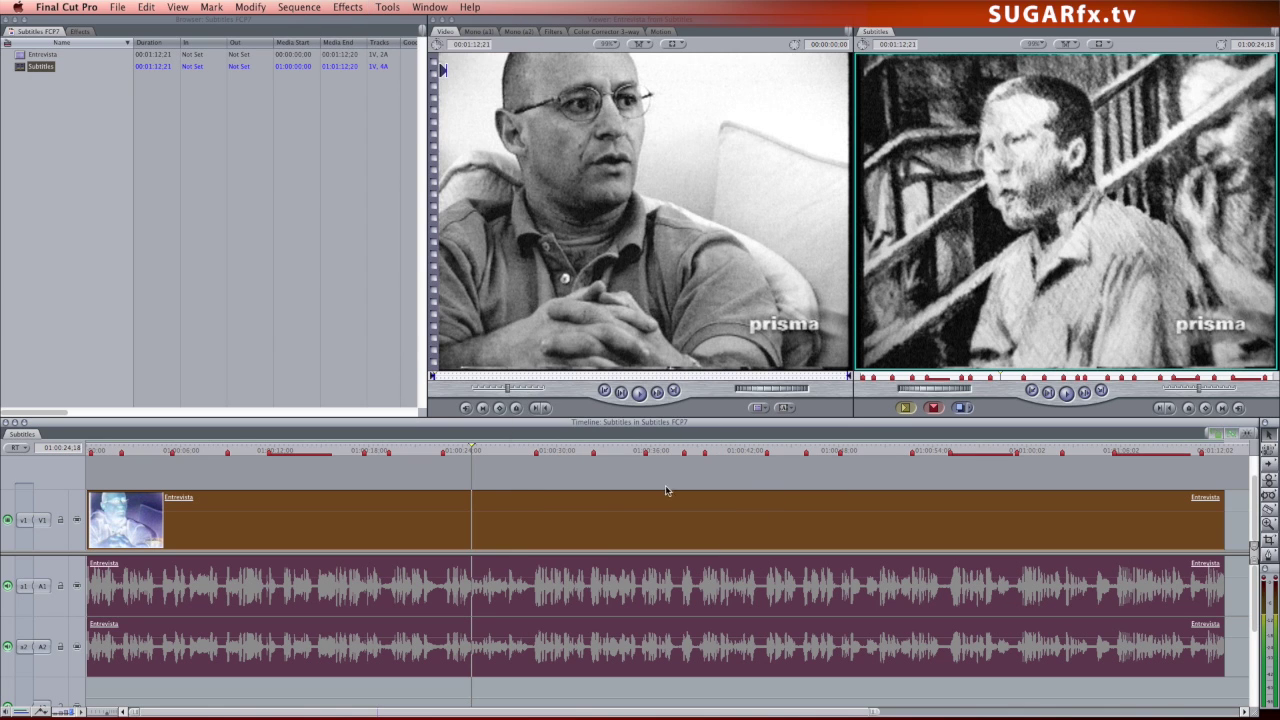
- Open the Entrevista clip's Filters tab and import Subtitles (Markers List).txt as the subtitle text
double_click(518, 514)
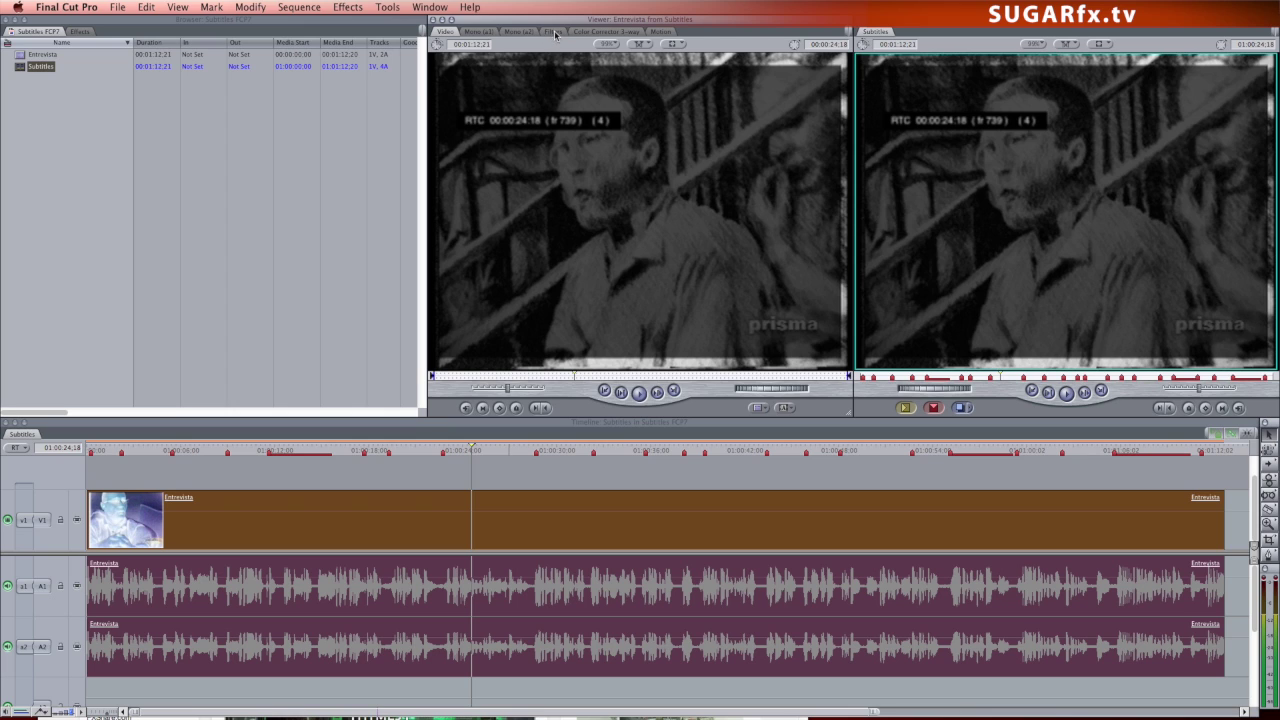
click(553, 32)
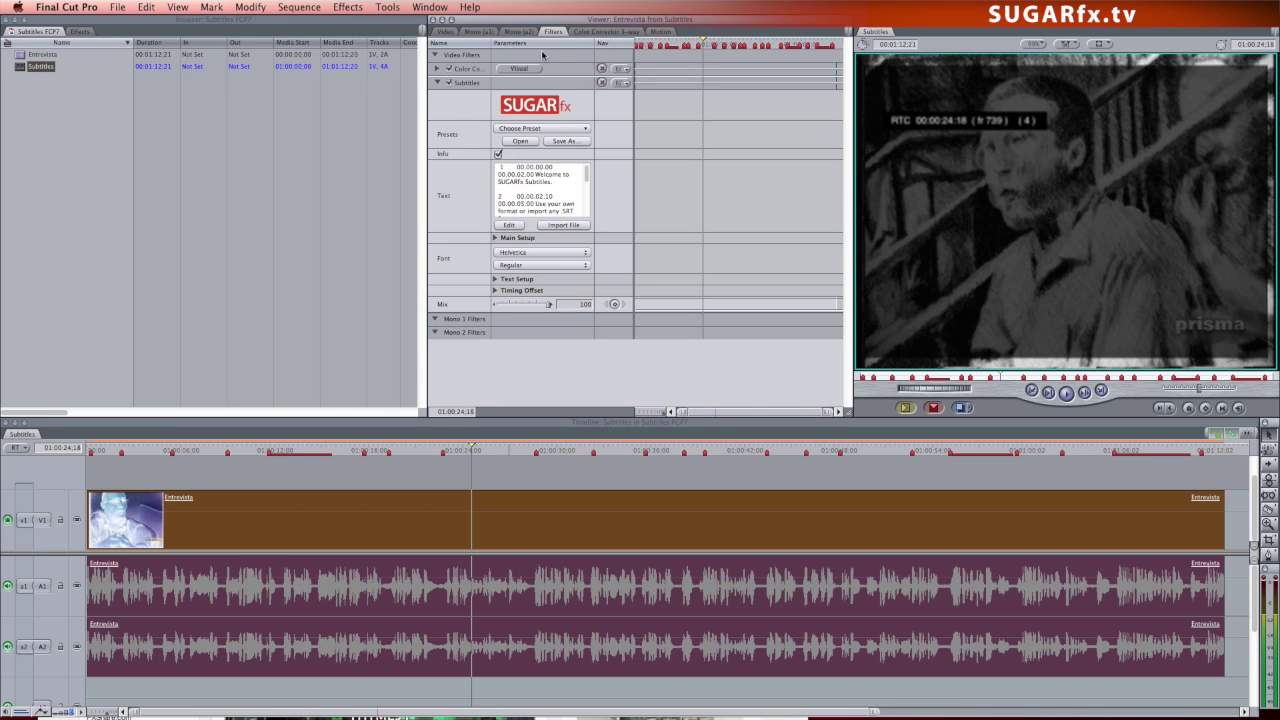
click(566, 226)
click(721, 210)
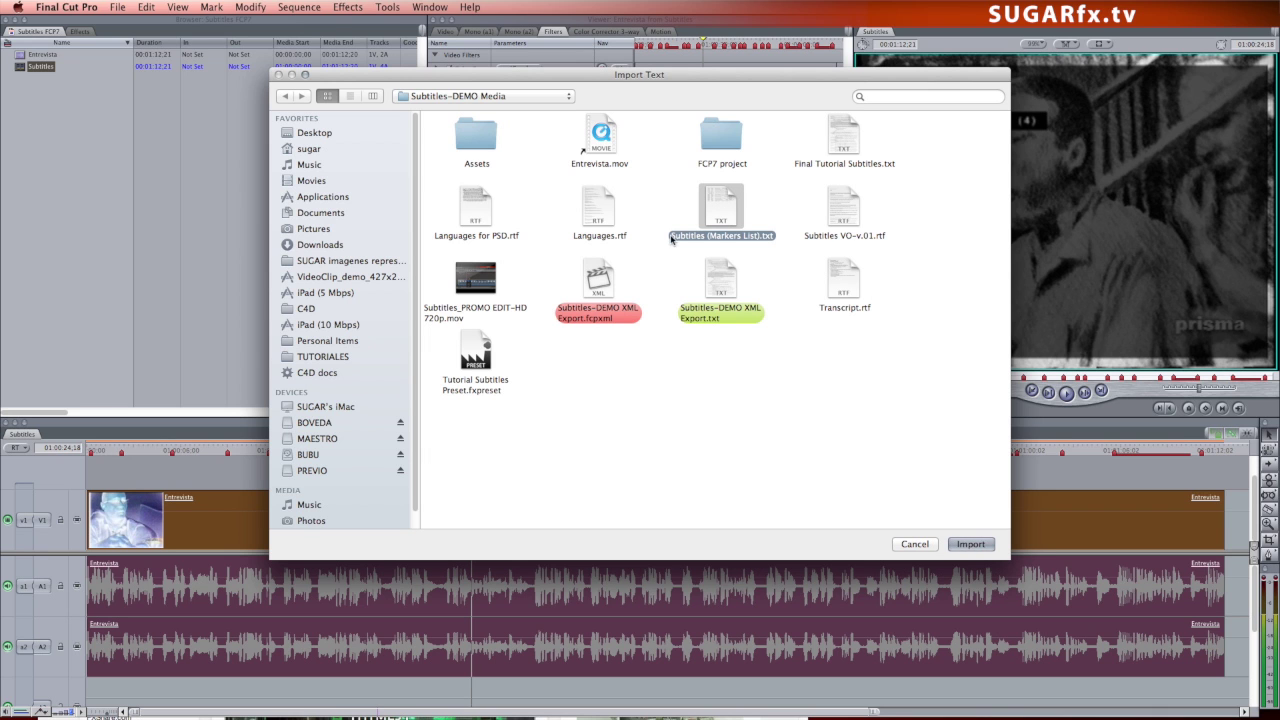
click(970, 543)
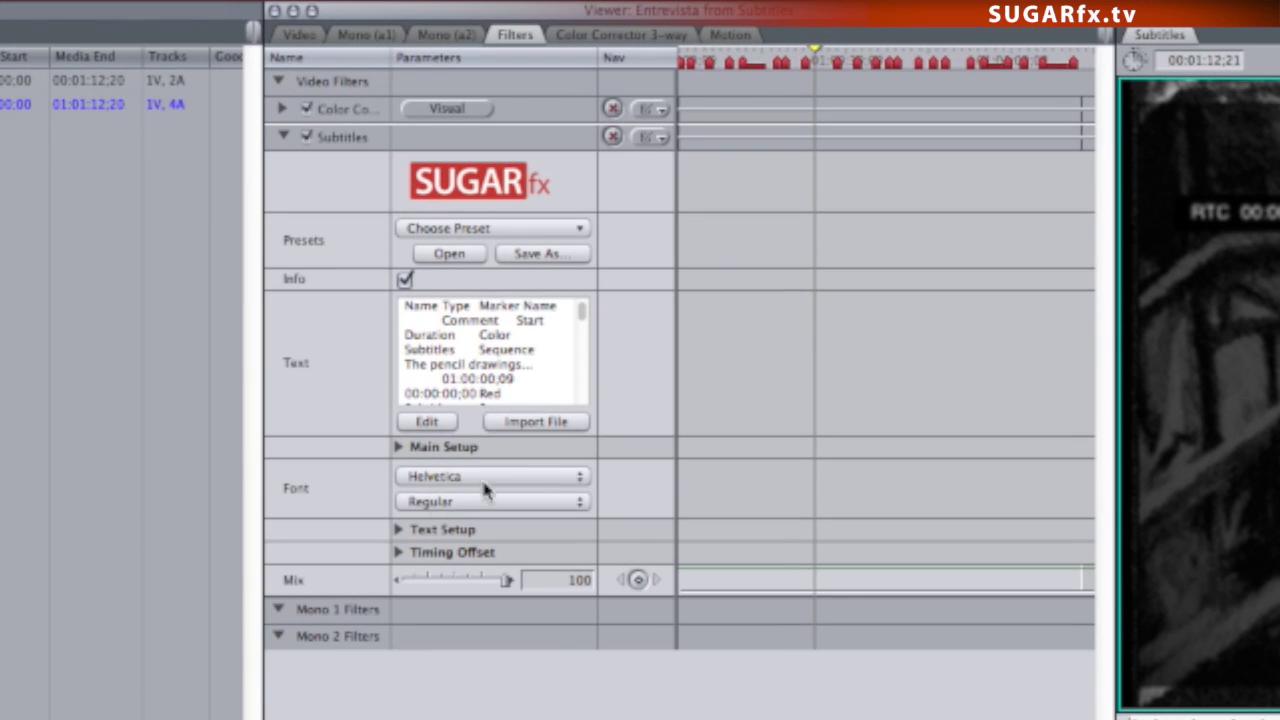
- In Main Setup, set the Subtitles filter's format to [Markers] FCPro 7.0.3
click(399, 447)
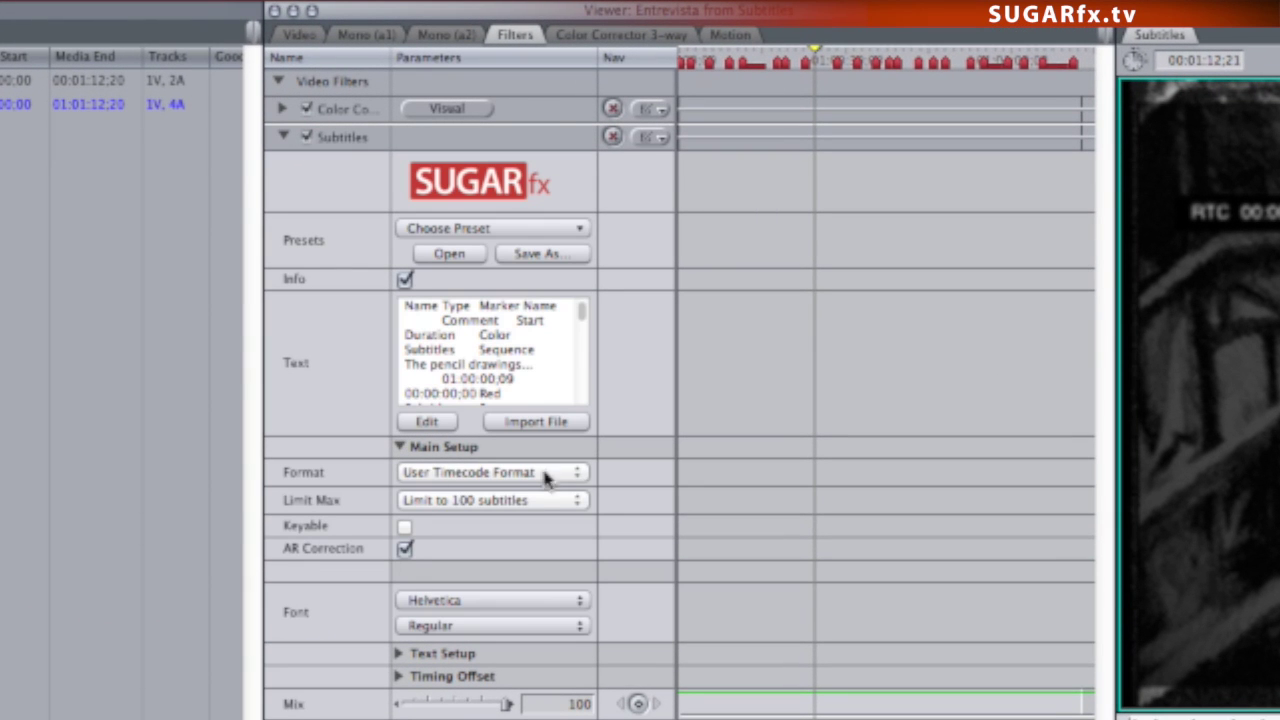
click(512, 478)
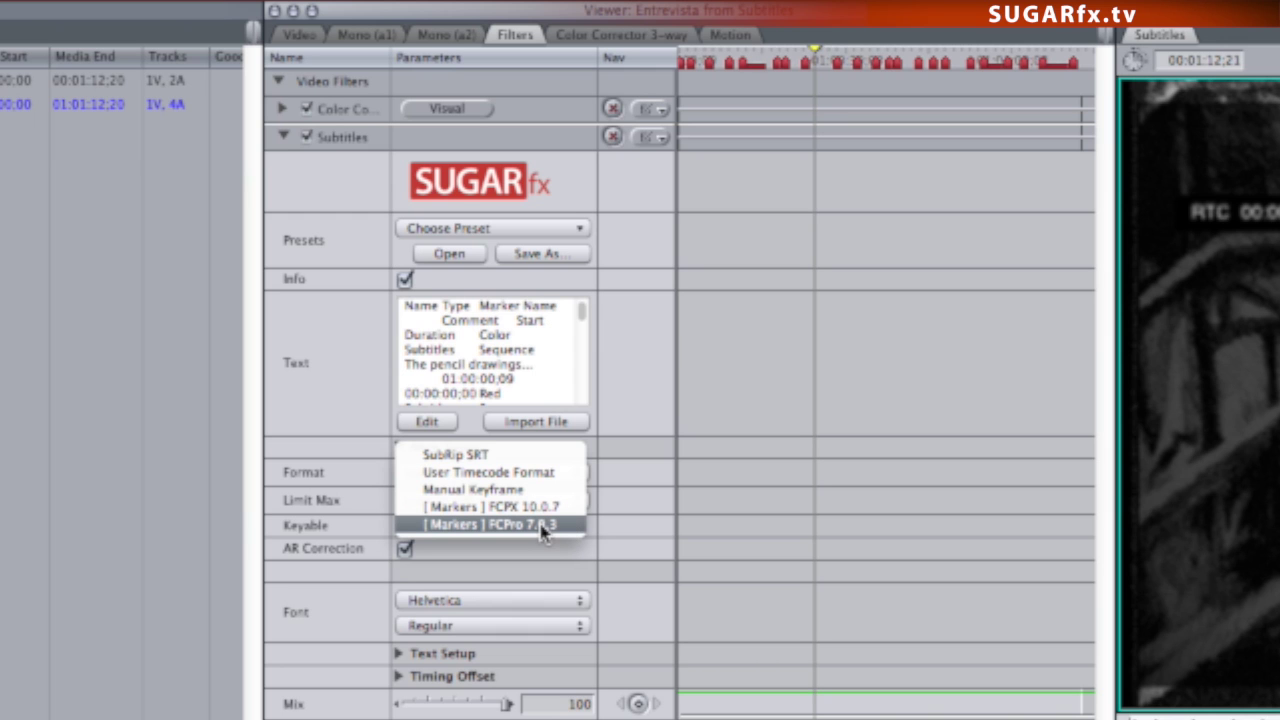
click(543, 527)
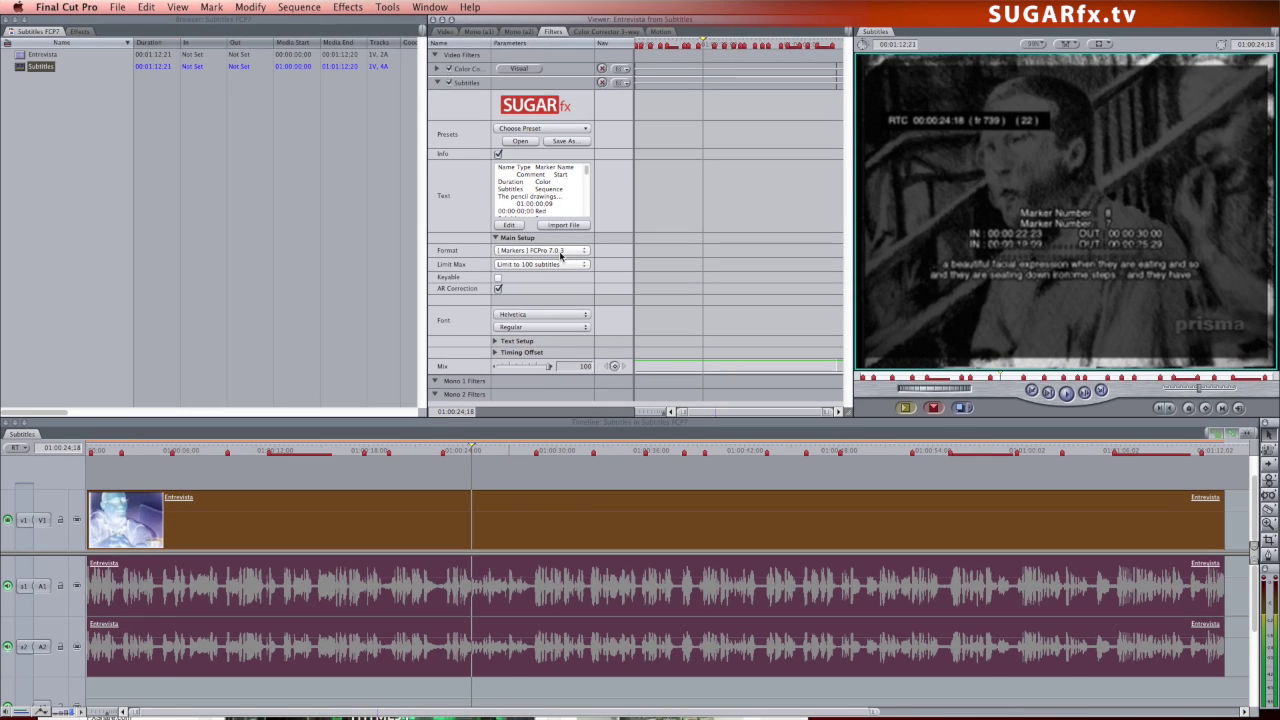
- Hide the info overlay, then in Text Setup set subtitle size to 42 and main colour to yellow-green
click(498, 154)
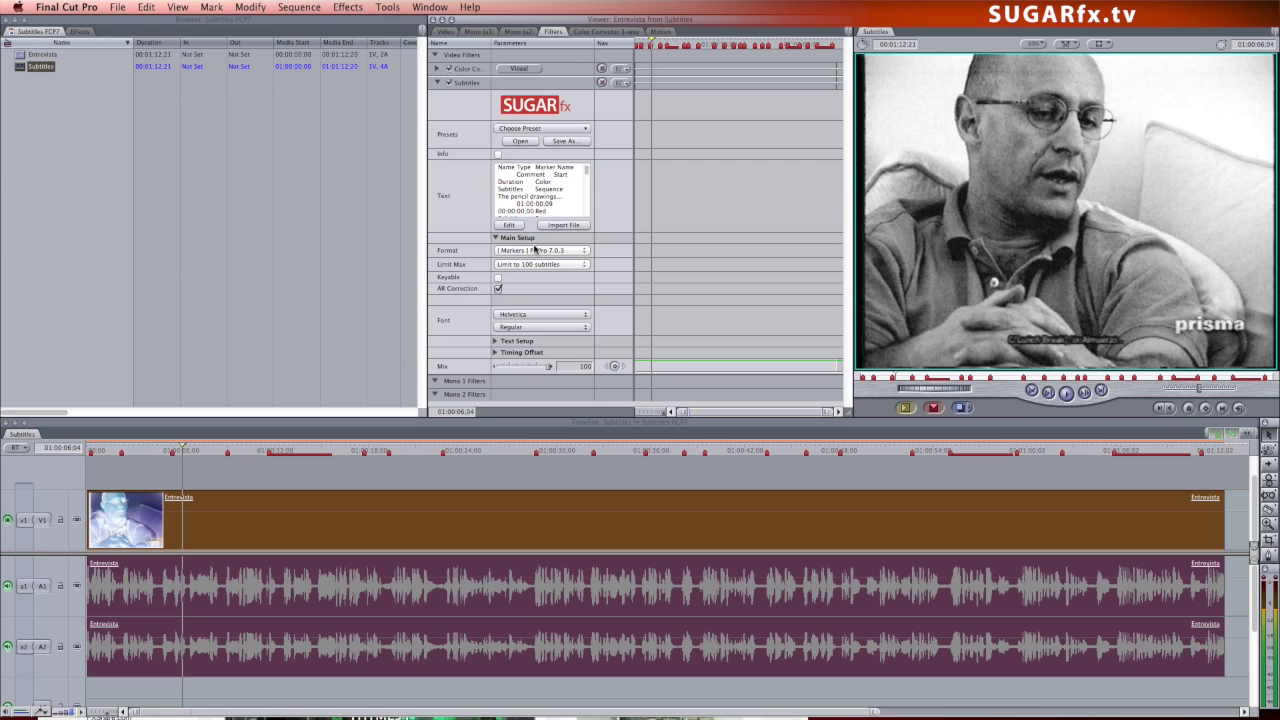
click(495, 238)
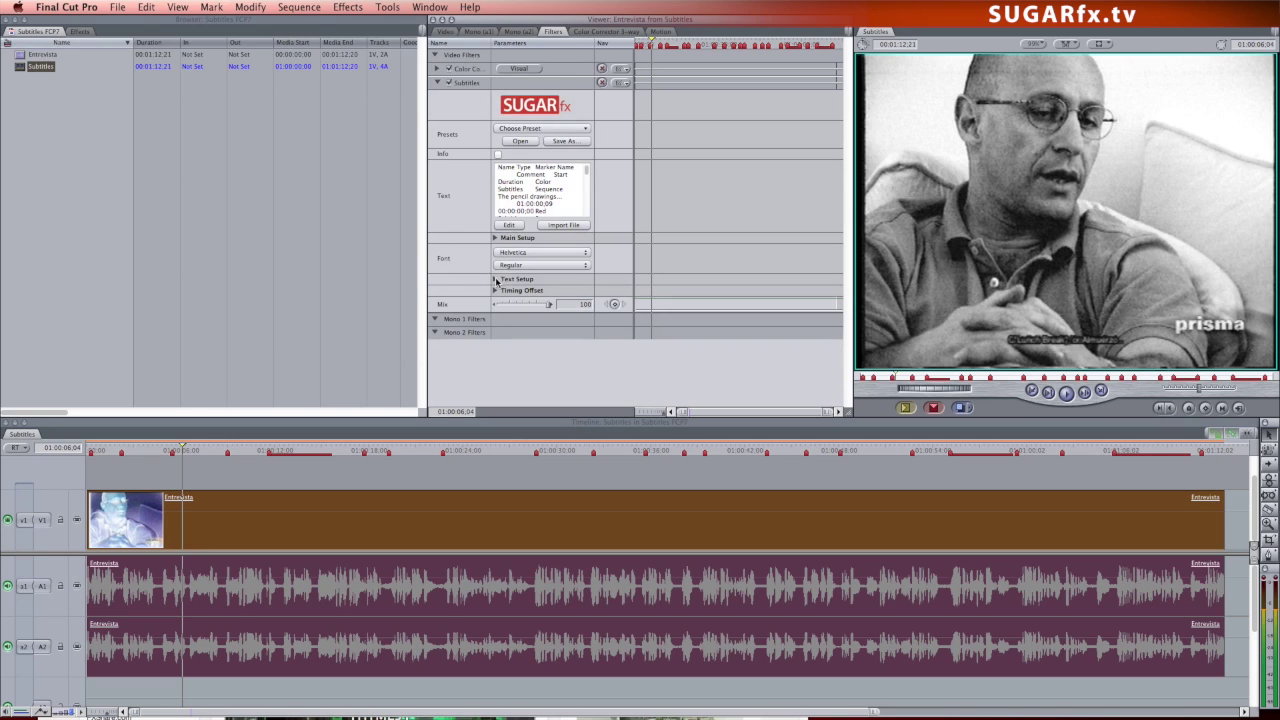
click(495, 279)
drag(521, 347, 533, 345)
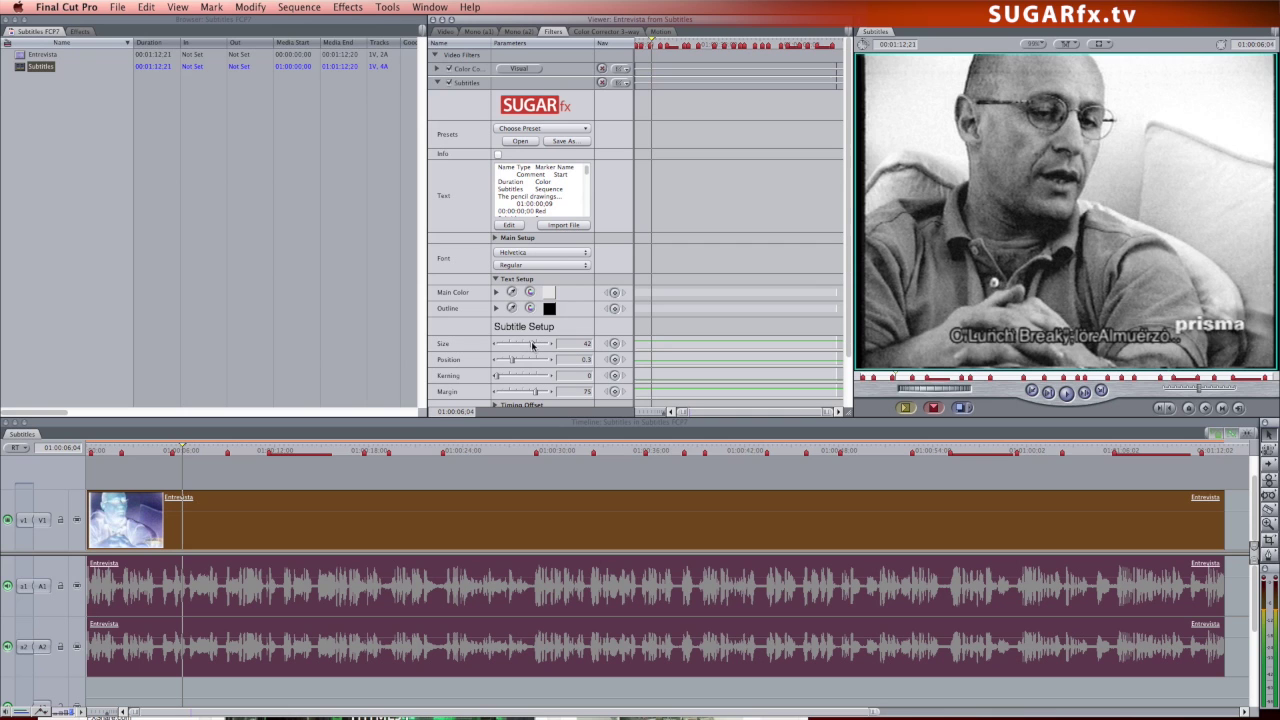
click(548, 292)
click(645, 210)
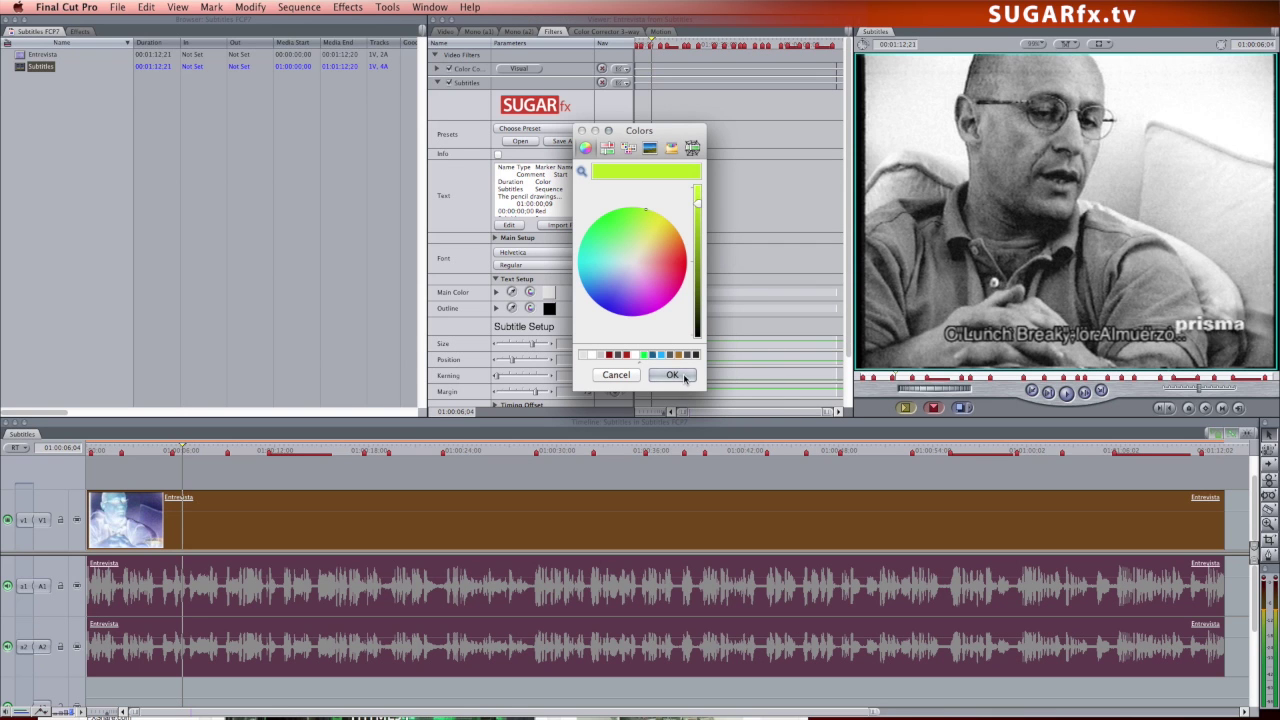
click(685, 377)
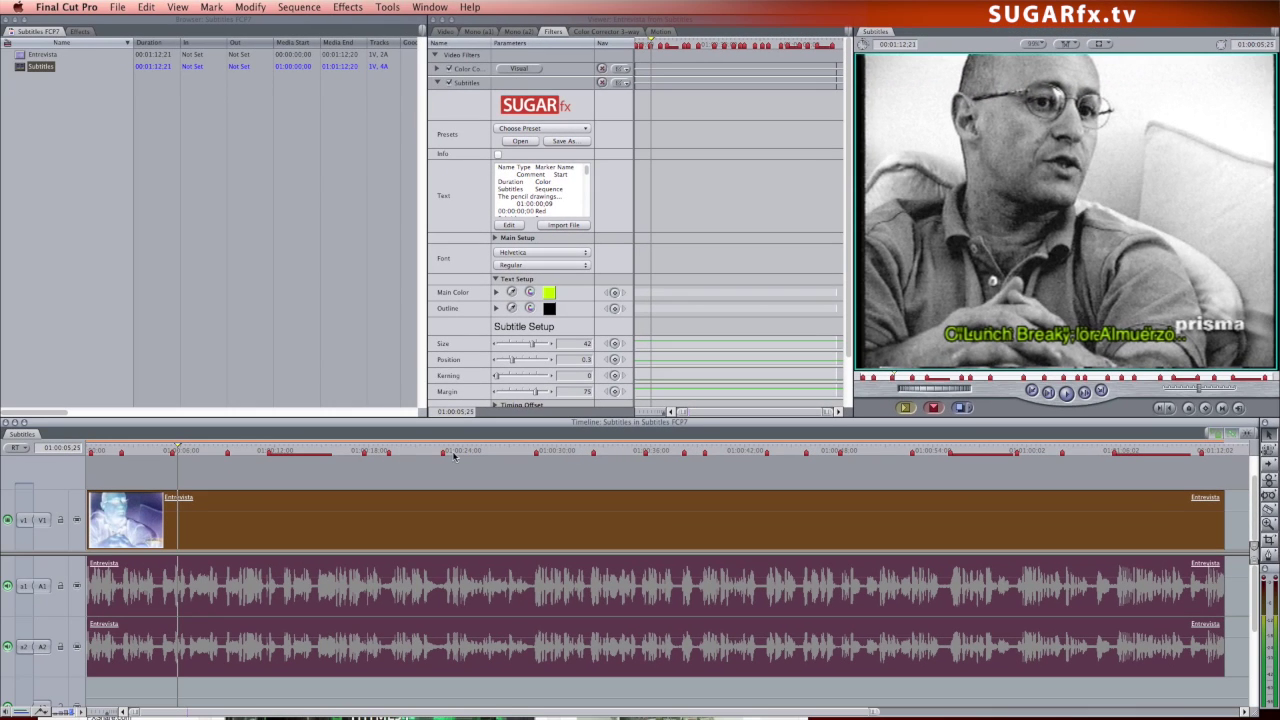
- Collapse Text Setup, expand Timing Offset, and move the playhead back near the sequence start
scroll(495, 245, down, 3)
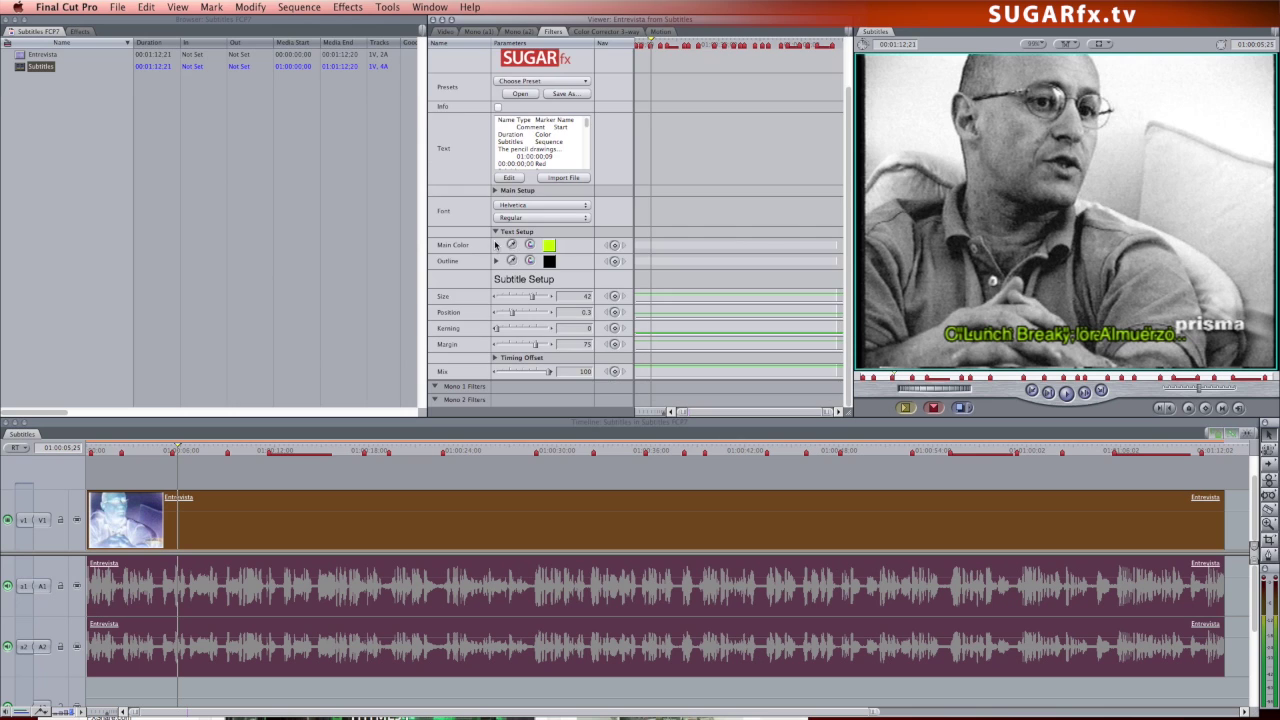
click(495, 232)
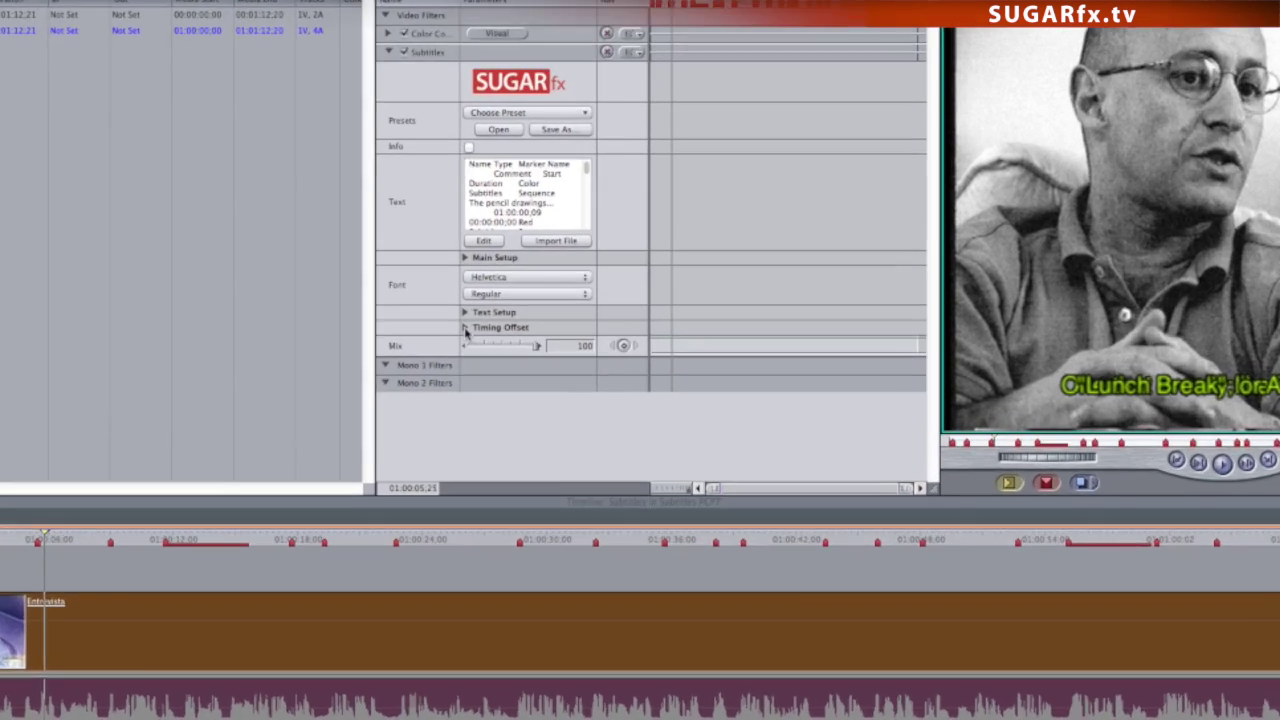
click(496, 290)
scroll(430, 460, down, 2)
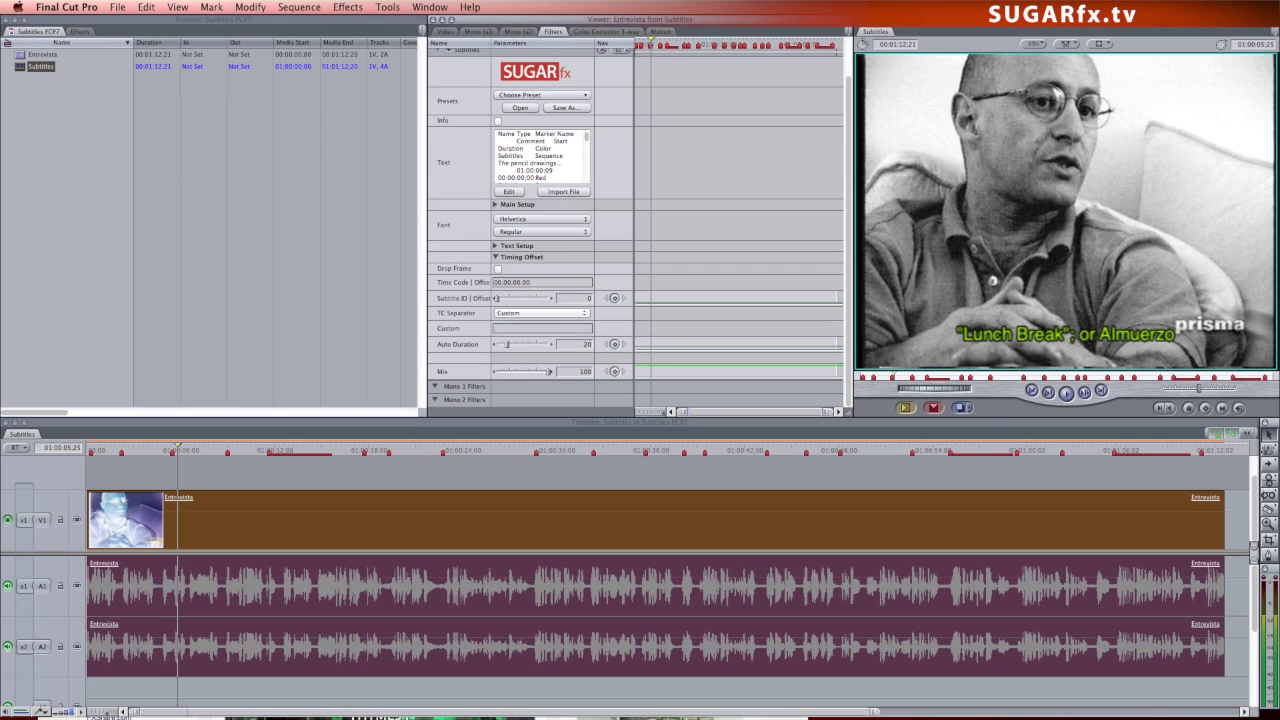
click(108, 452)
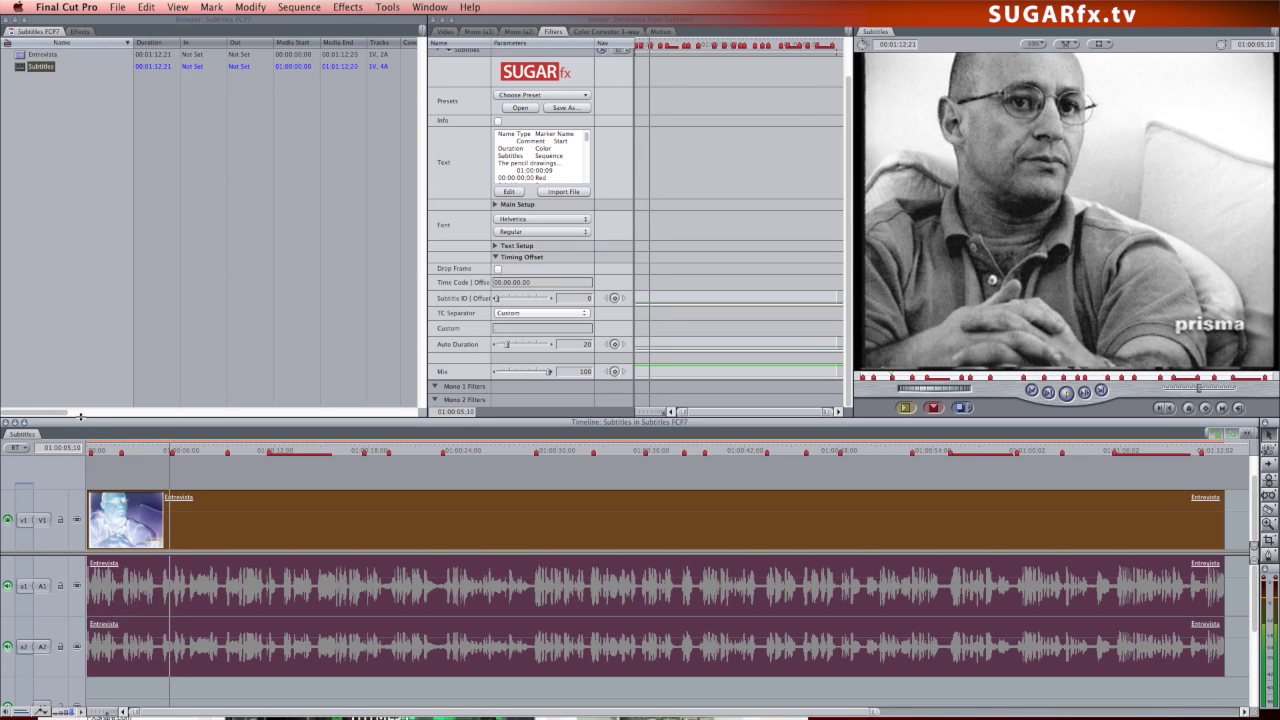
- Select the marker at 01:00:19;10 and set its duration to 00:00:04;00
click(389, 450)
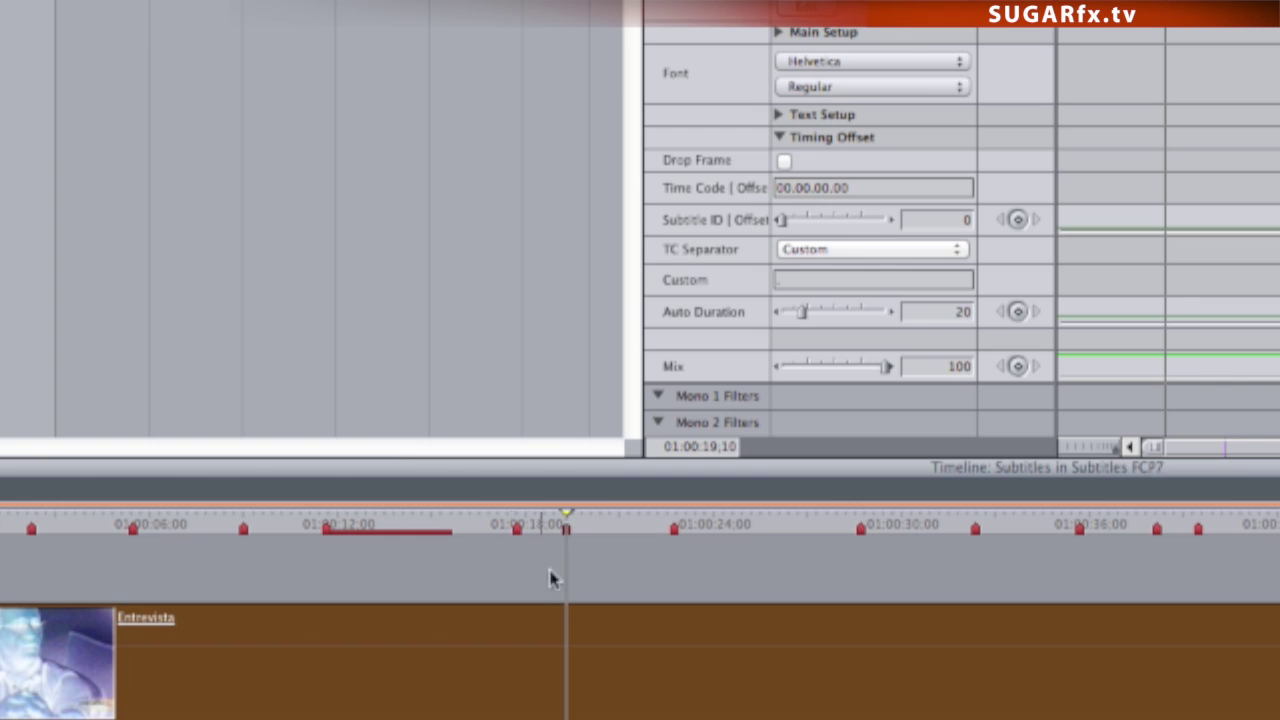
click(389, 469)
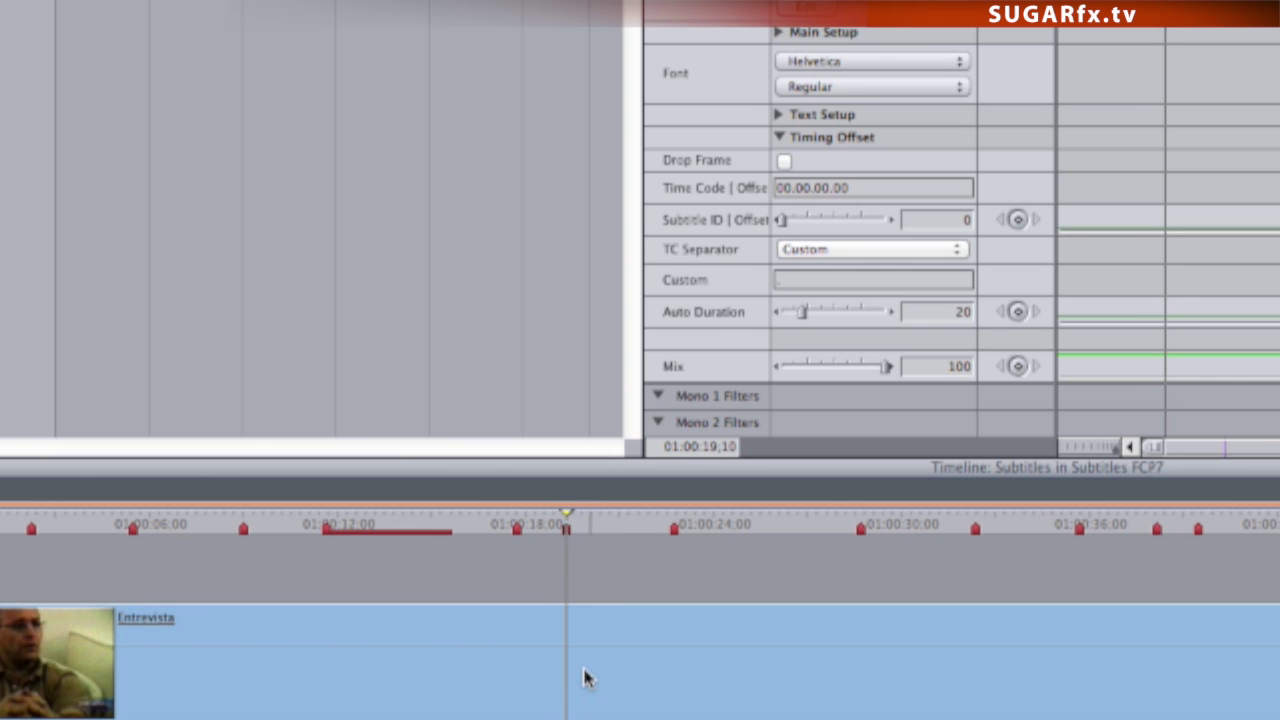
key(m)
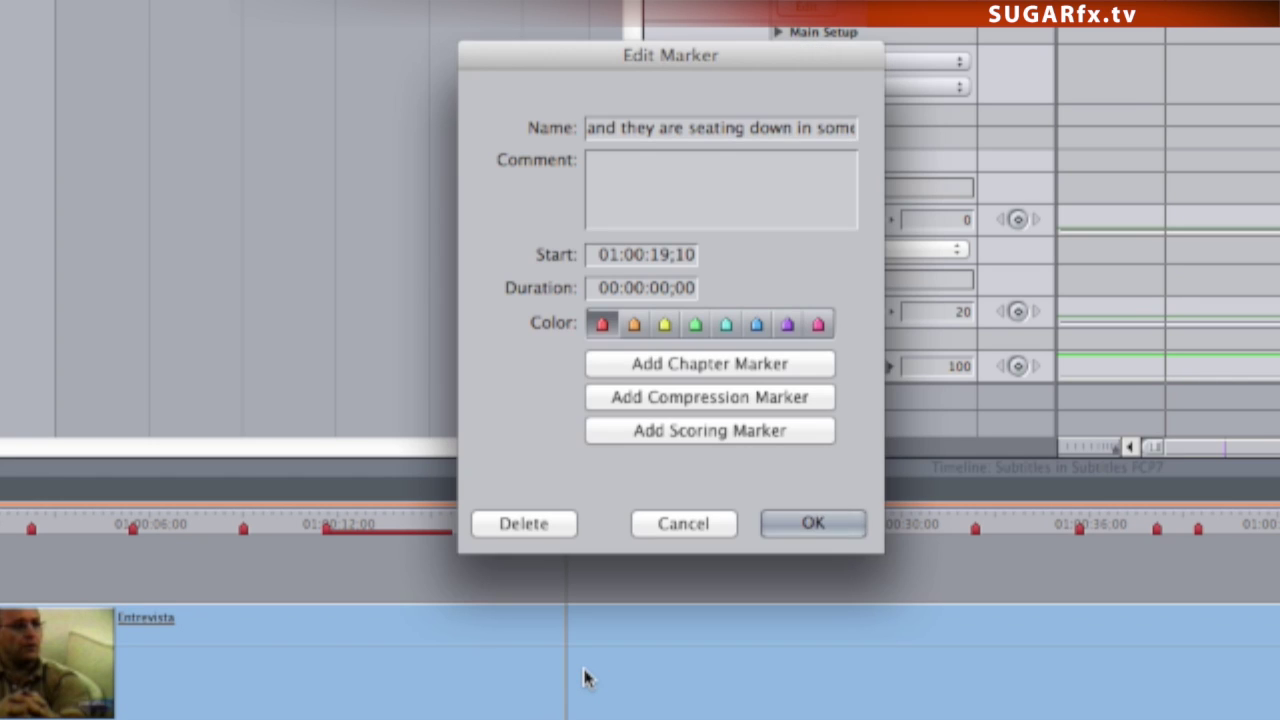
click(669, 287)
text(4)
click(826, 534)
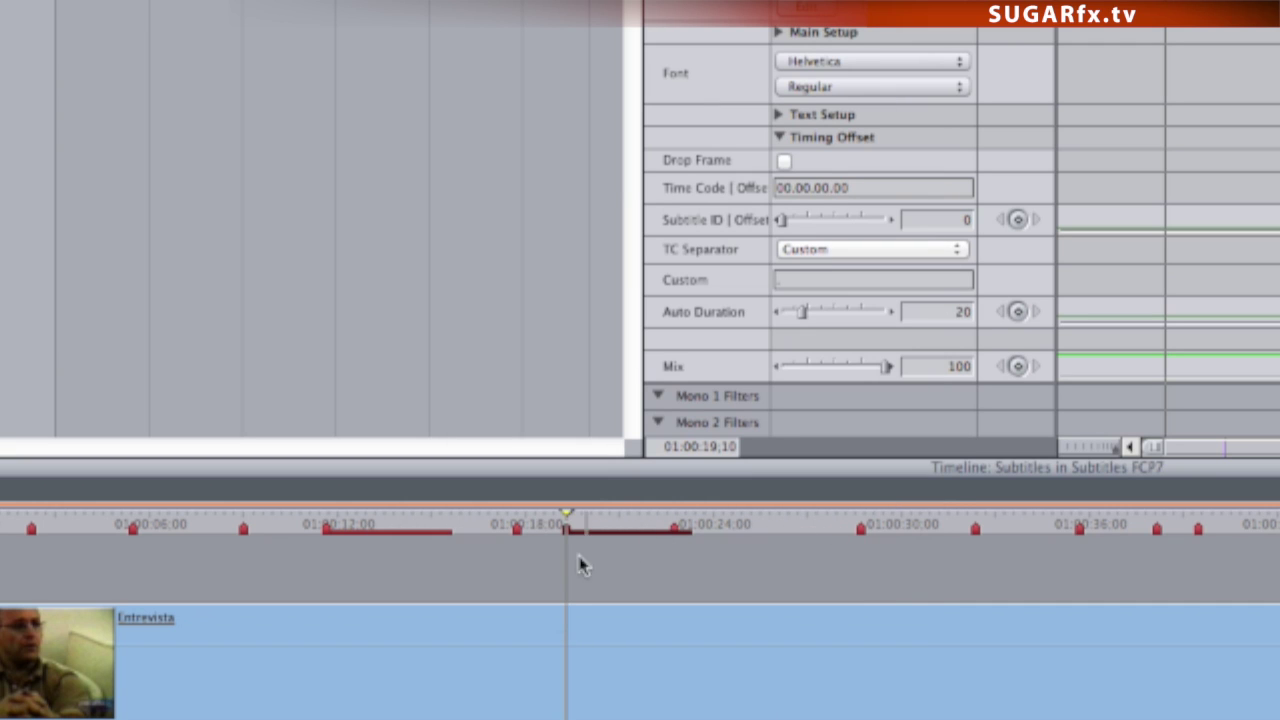
- Edit the same marker again, shortening its duration to 00:00:03;10
key(m)
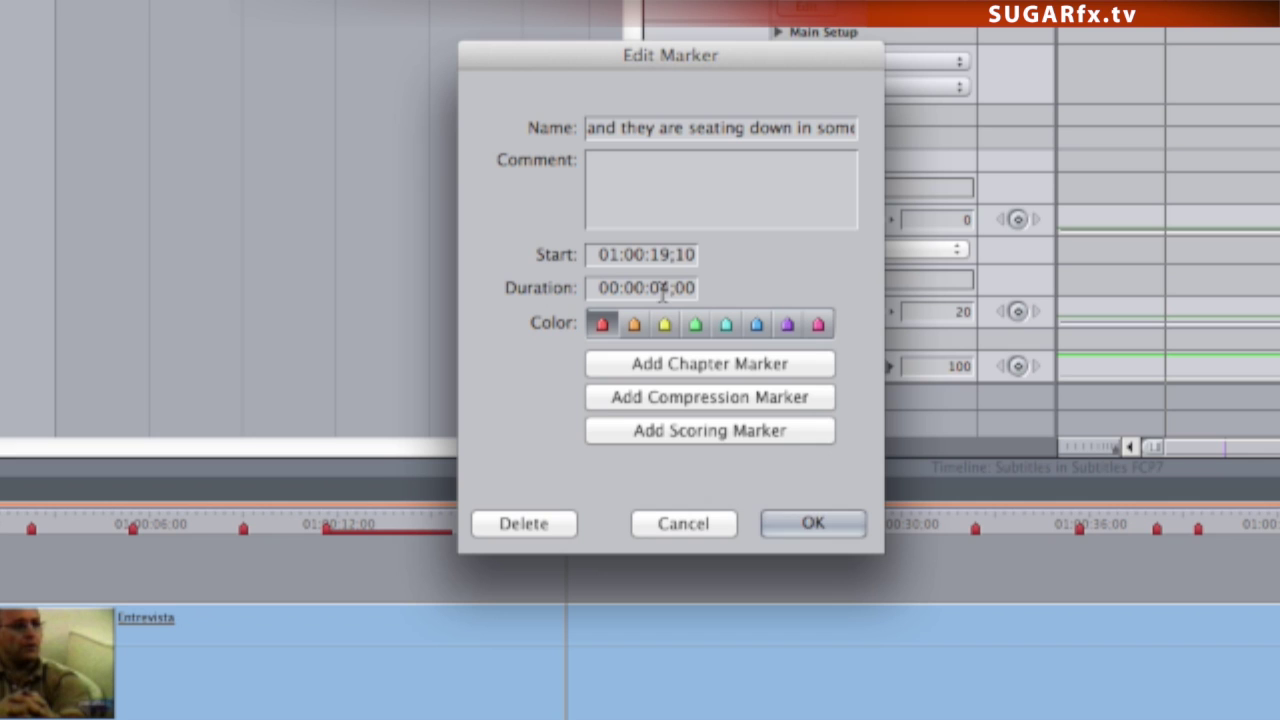
key(BackSpace)
text(3)
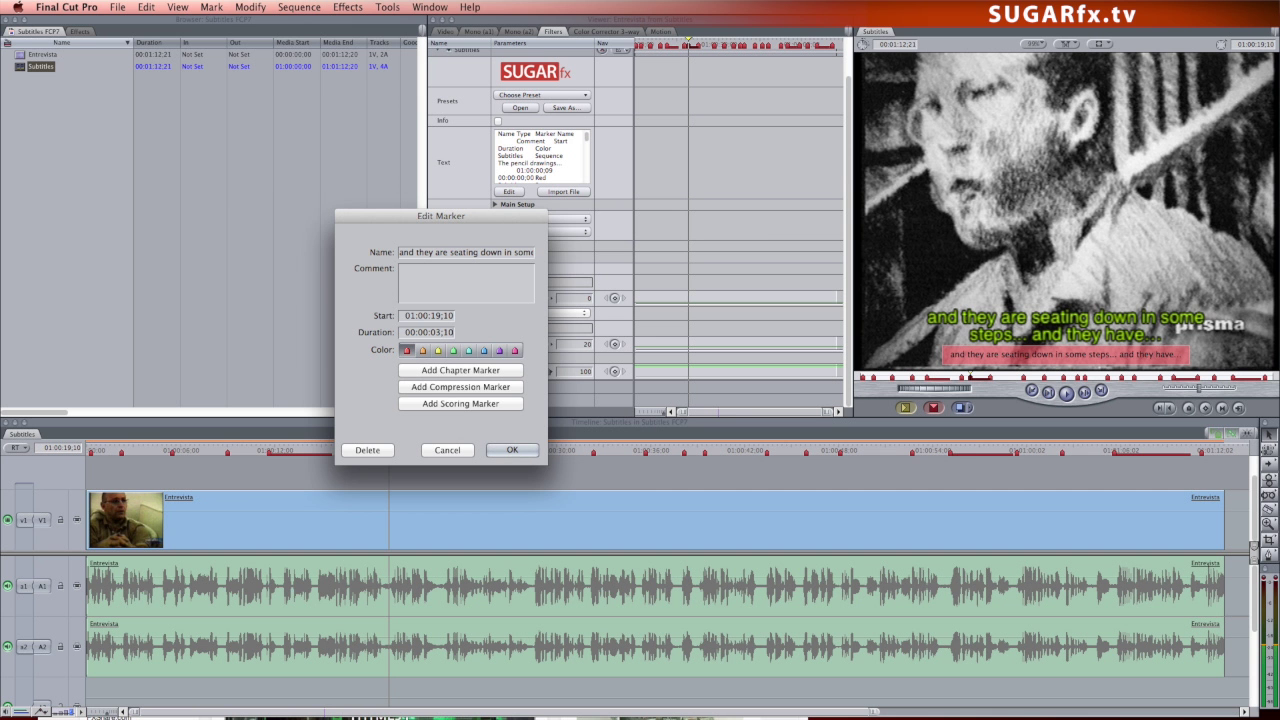
click(511, 452)
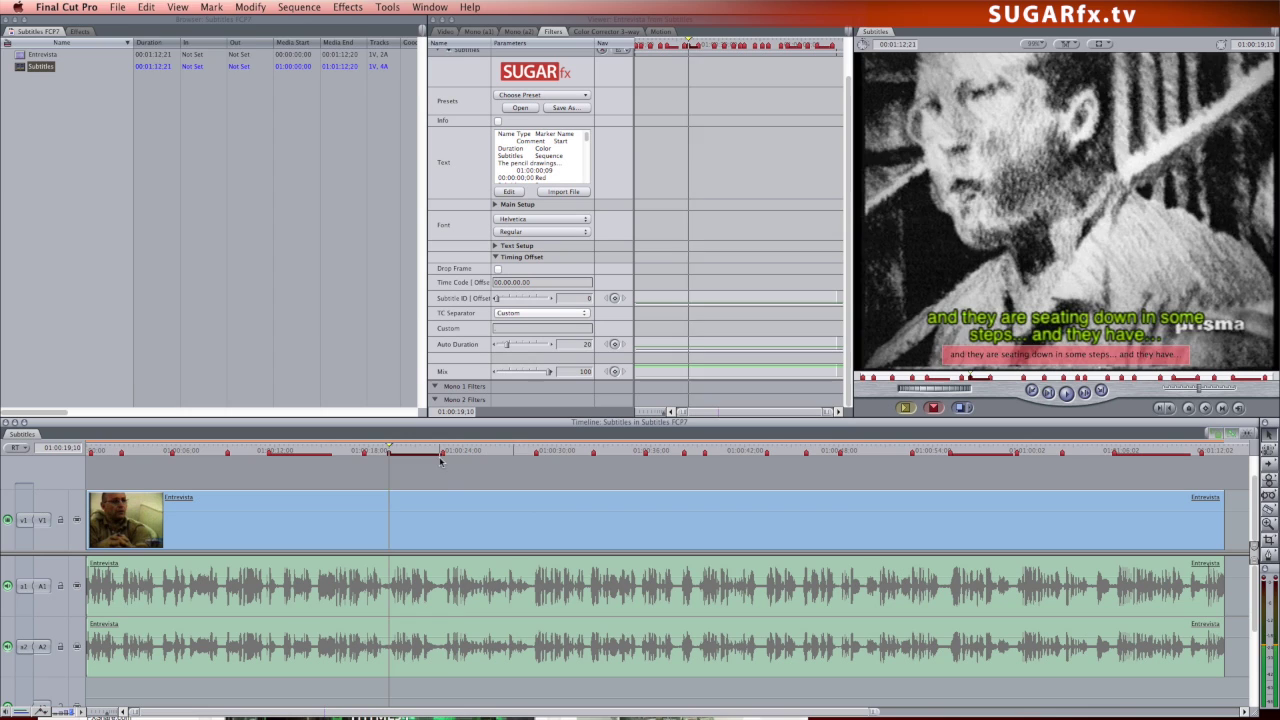
- Re-export the markers list as text, replacing the existing Subtitles (Markers List).txt
click(117, 7)
mouse_move(150, 228)
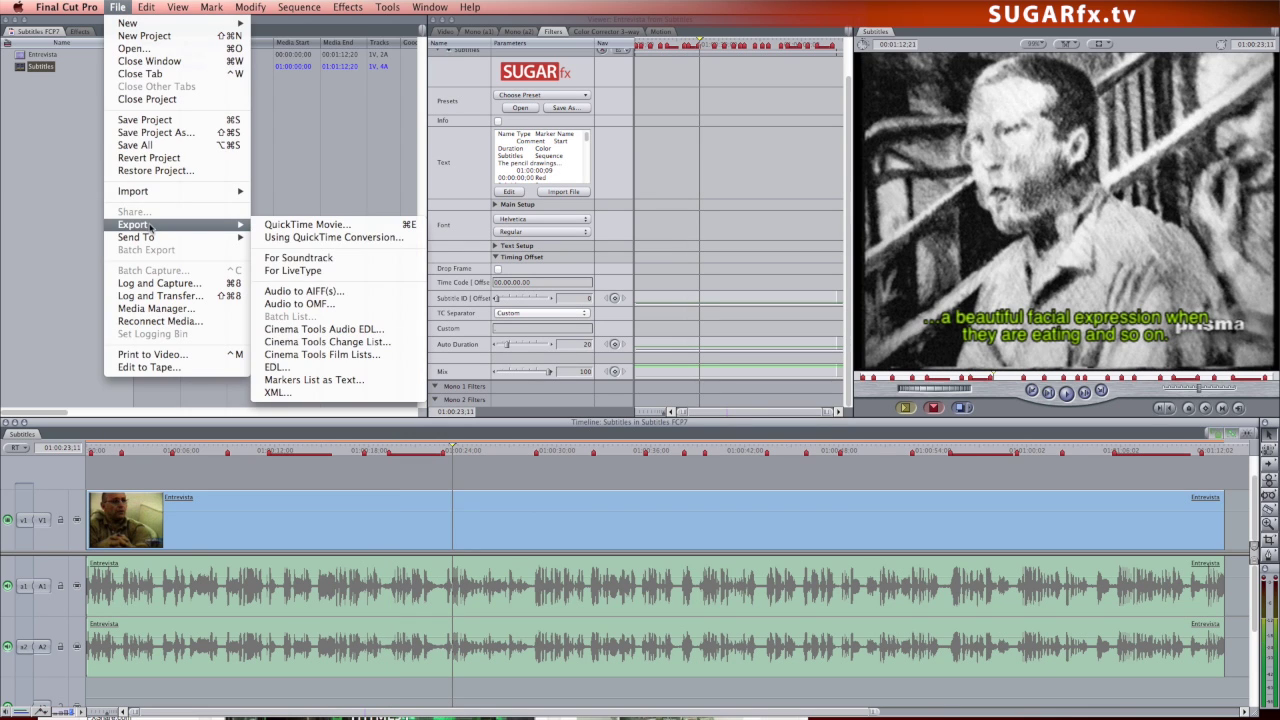
click(313, 379)
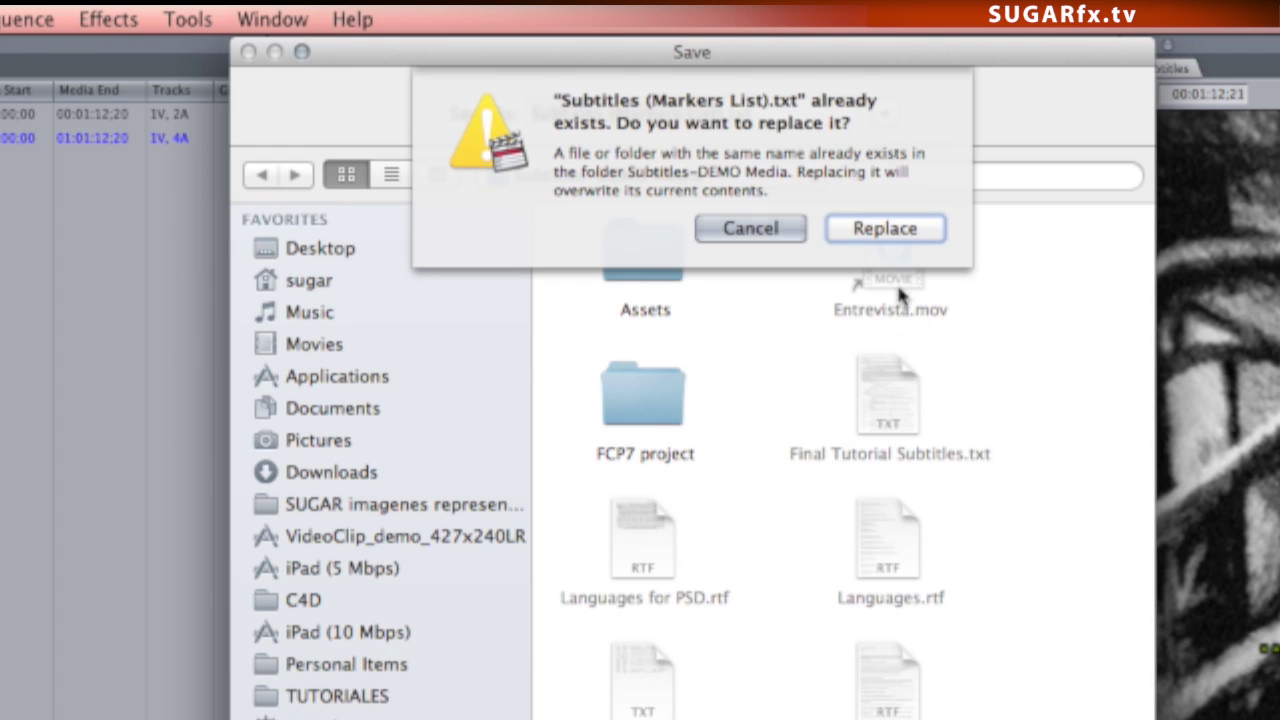
click(550, 112)
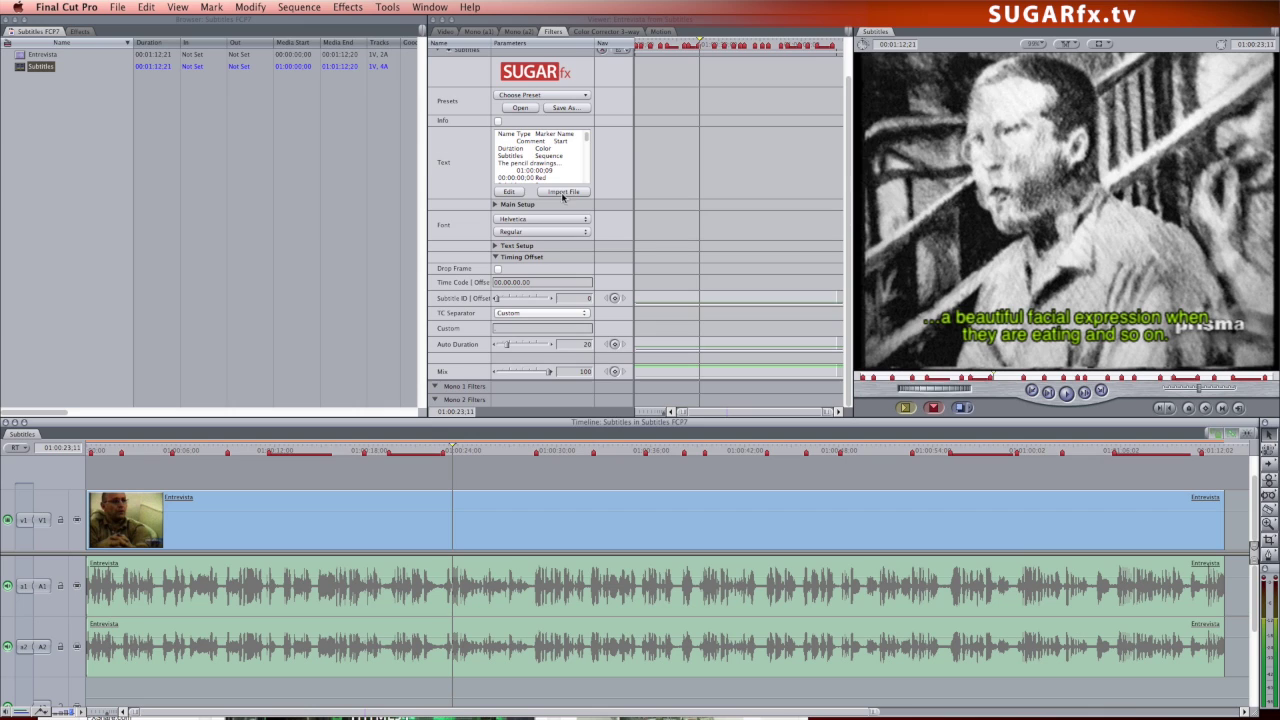
- Re-import Subtitles (Markers List).txt into the Subtitles filter and move the playhead to an earlier subtitle
click(563, 192)
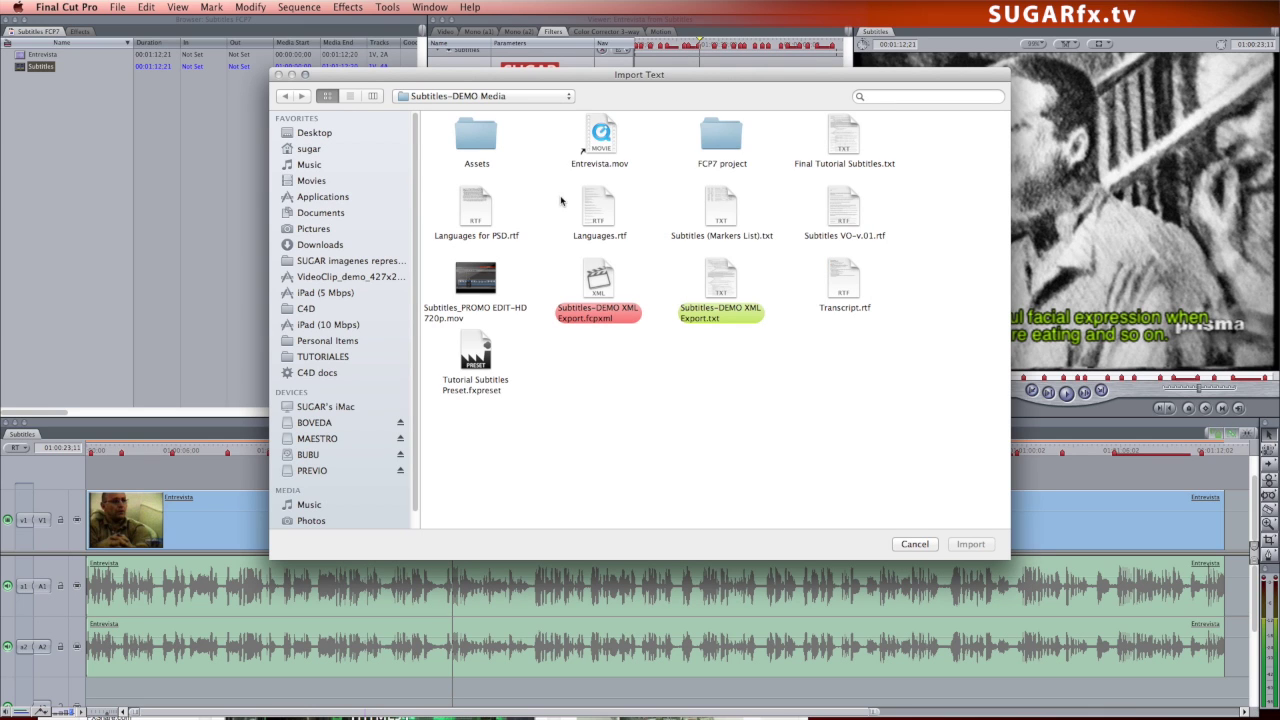
click(726, 216)
click(970, 544)
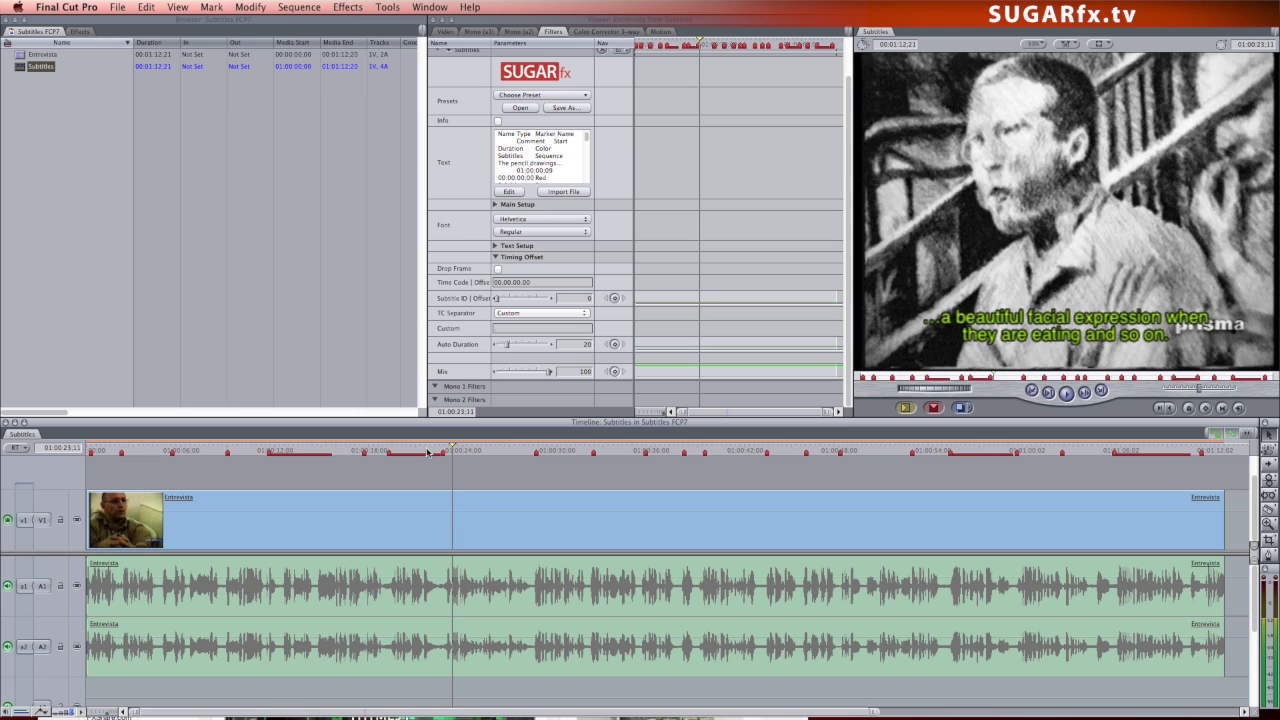
click(424, 452)
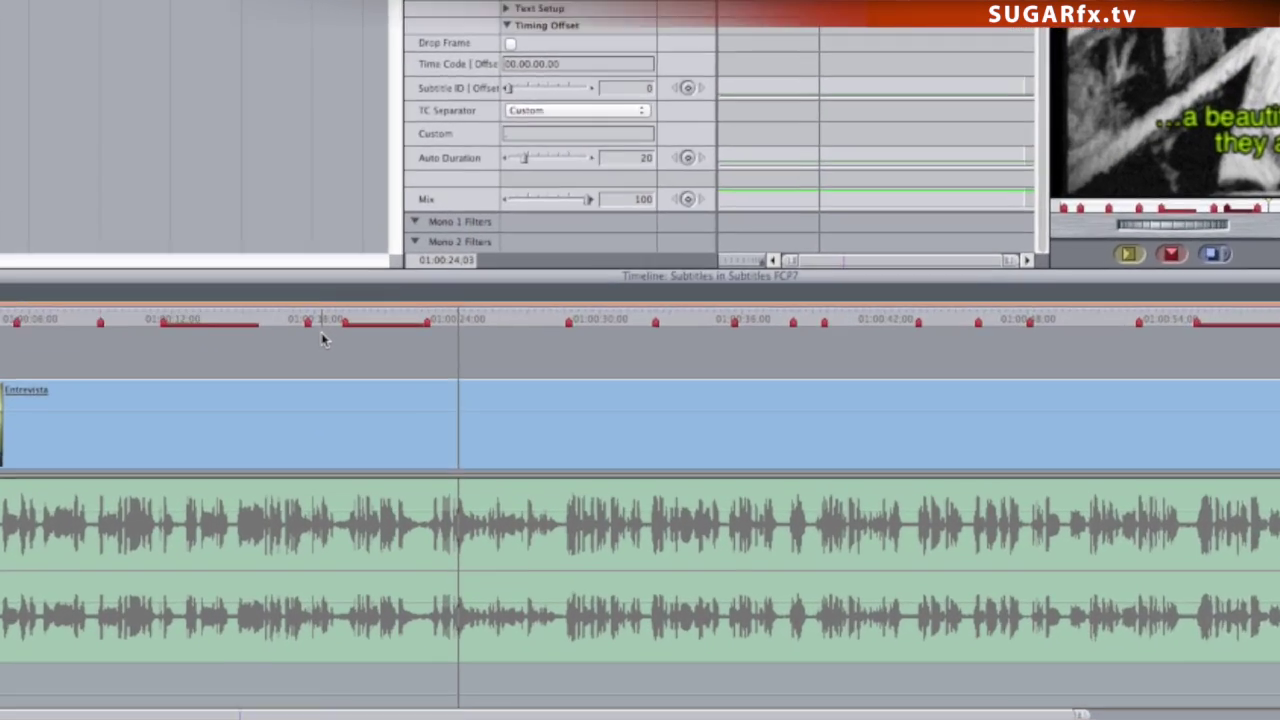
- Shift markers to 01:00:28;10, 01:00:31;29, 01:00:35;19 and 01:00:37;24, then open the Export menu
click(567, 322)
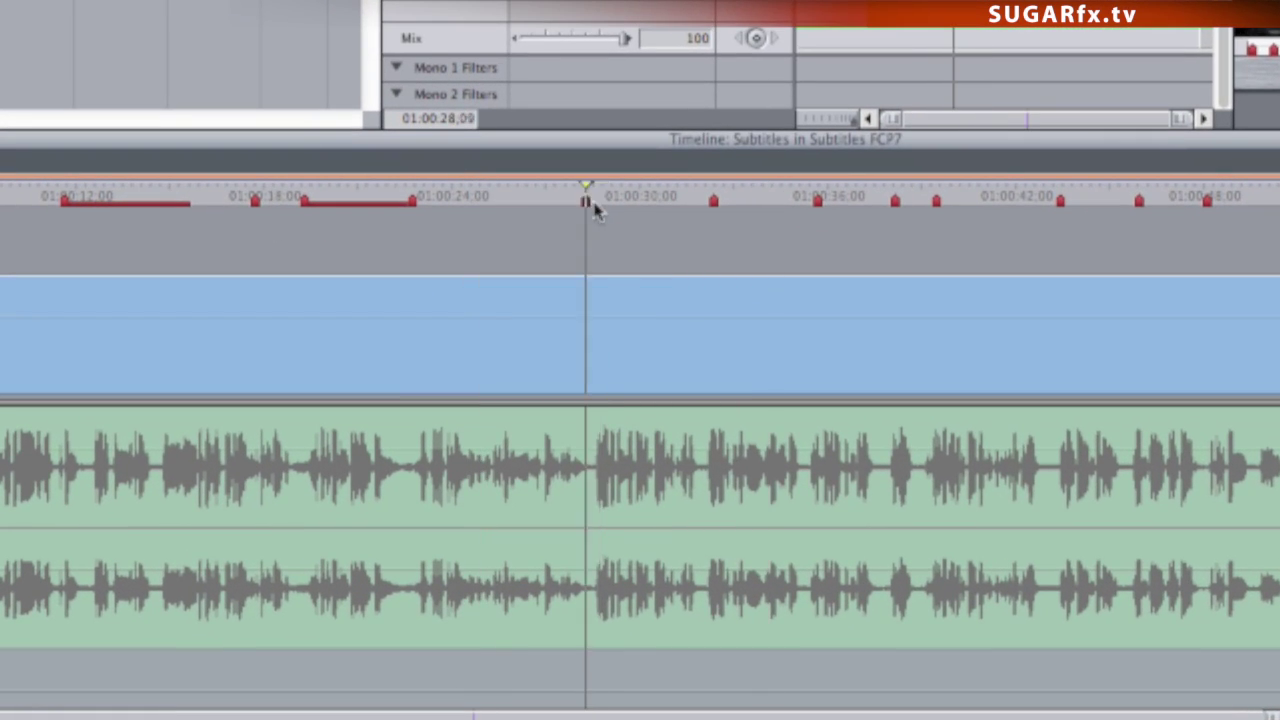
drag(591, 203, 589, 203)
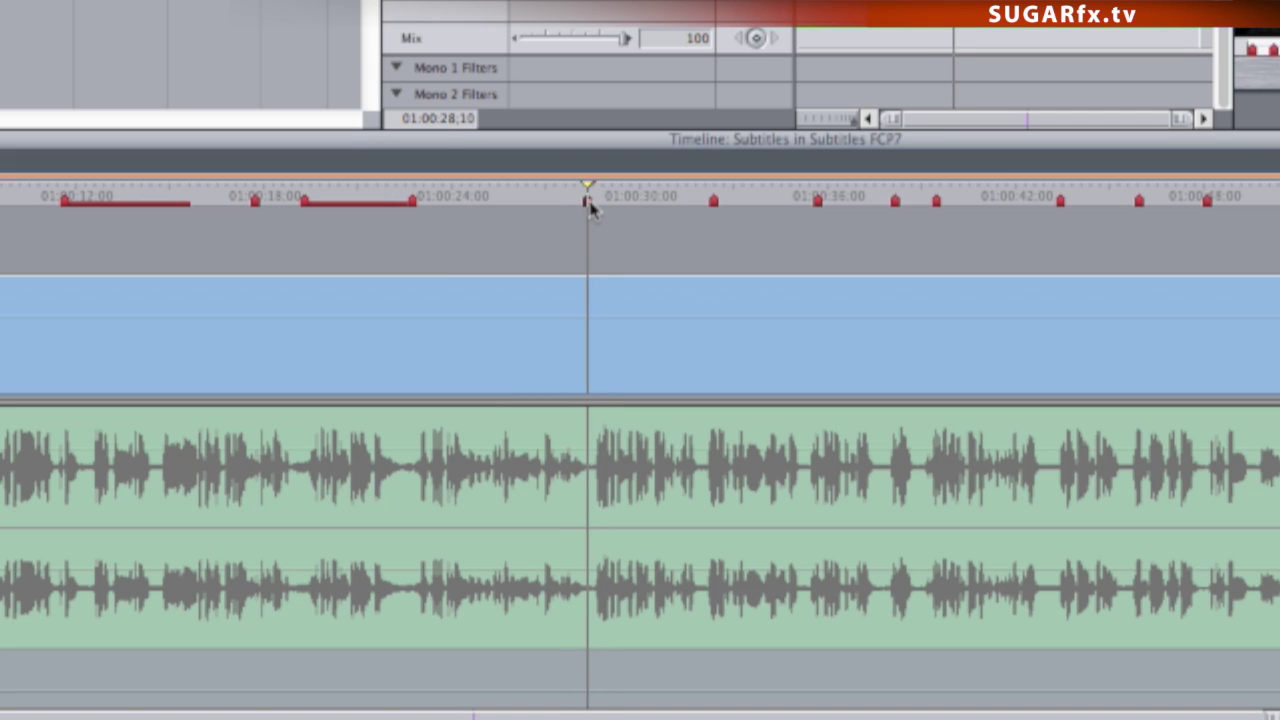
click(712, 202)
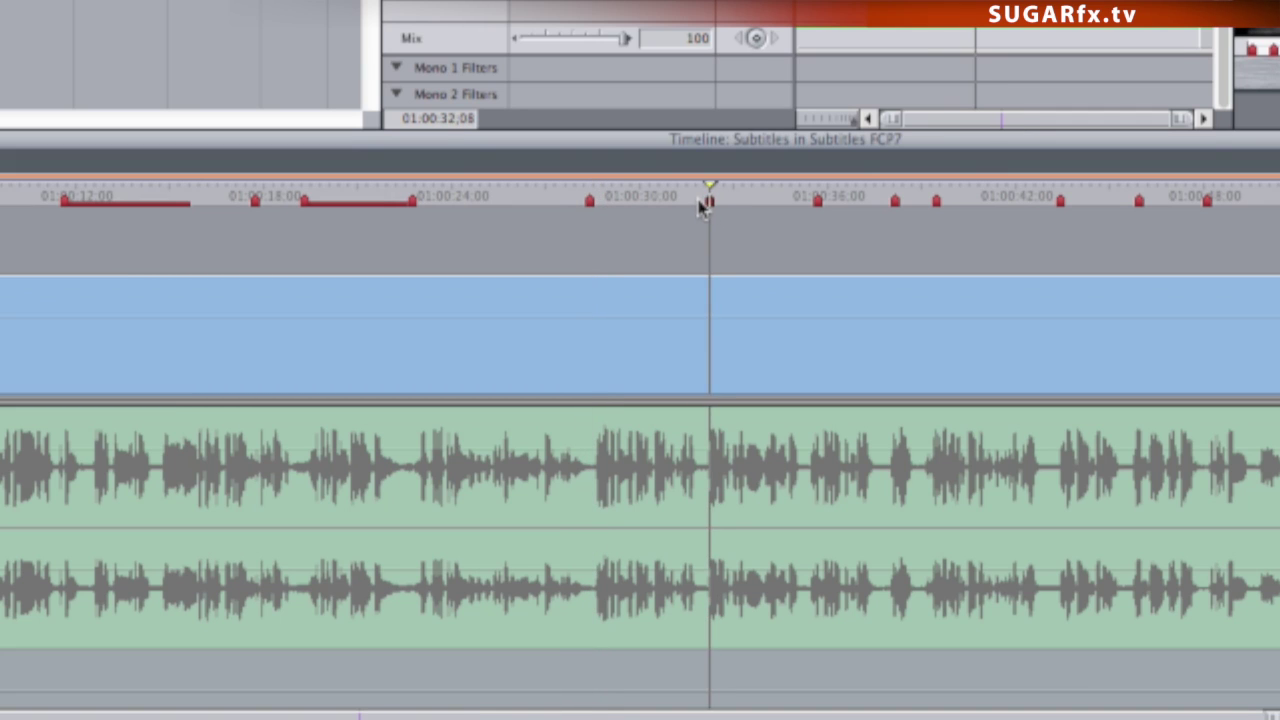
click(699, 202)
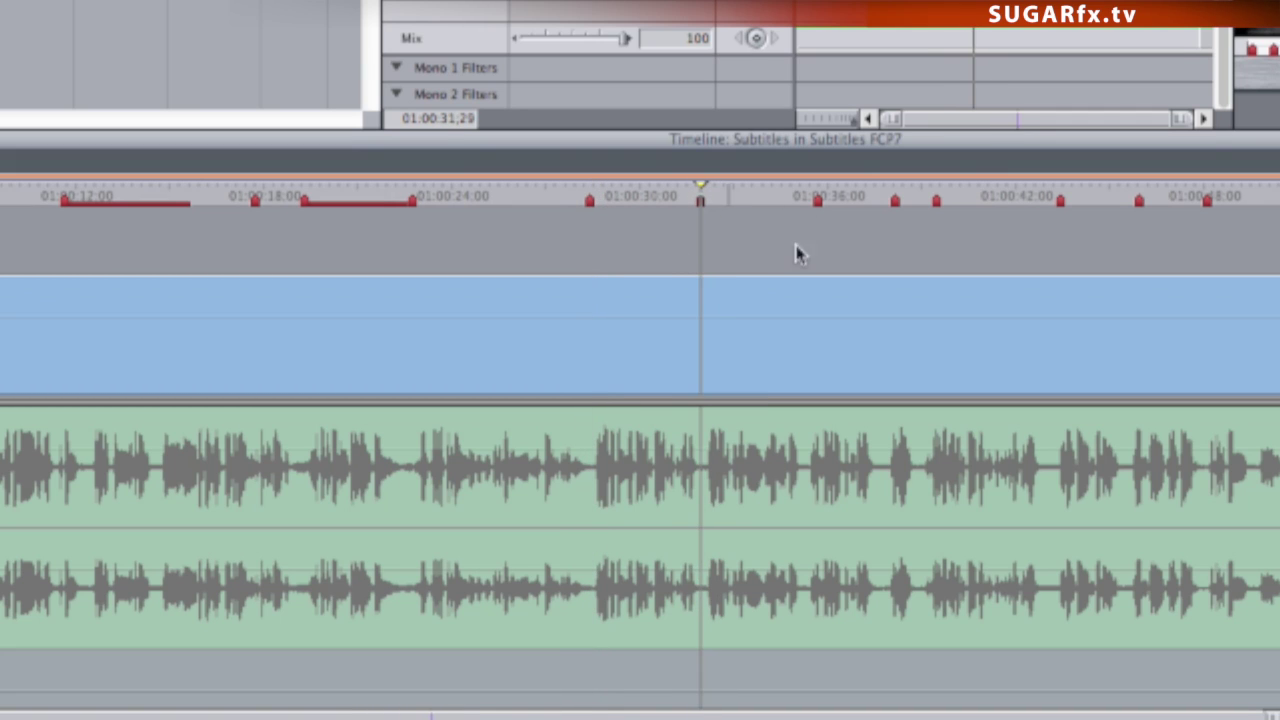
mouse_move(820, 204)
mouse_down()
mouse_move(811, 194)
mouse_move(808, 206)
mouse_up()
click(891, 204)
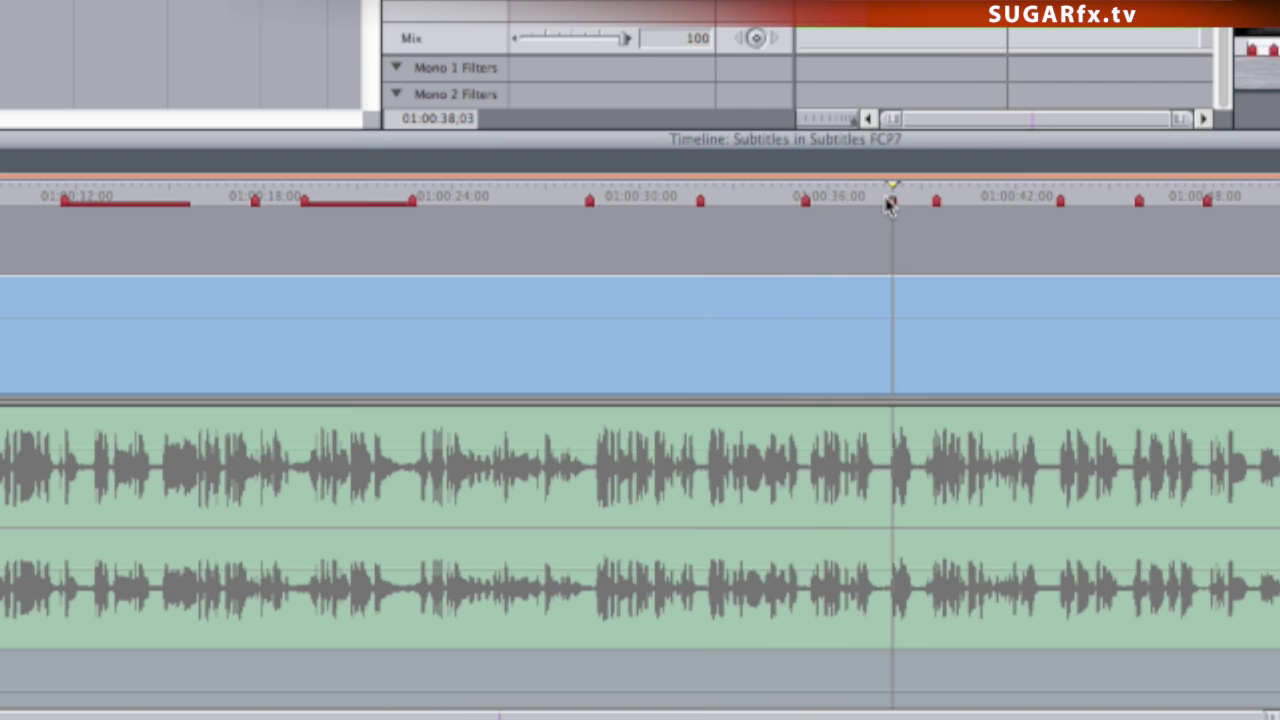
drag(891, 204, 886, 204)
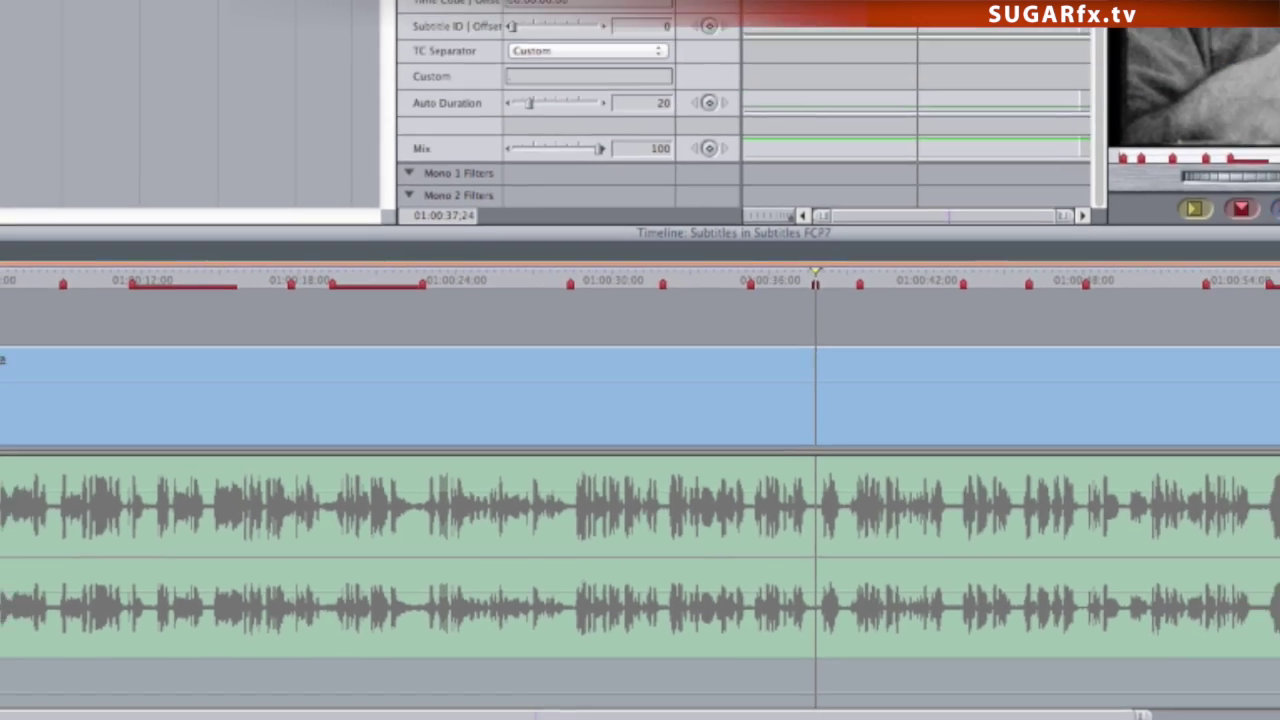
click(117, 7)
mouse_move(132, 224)
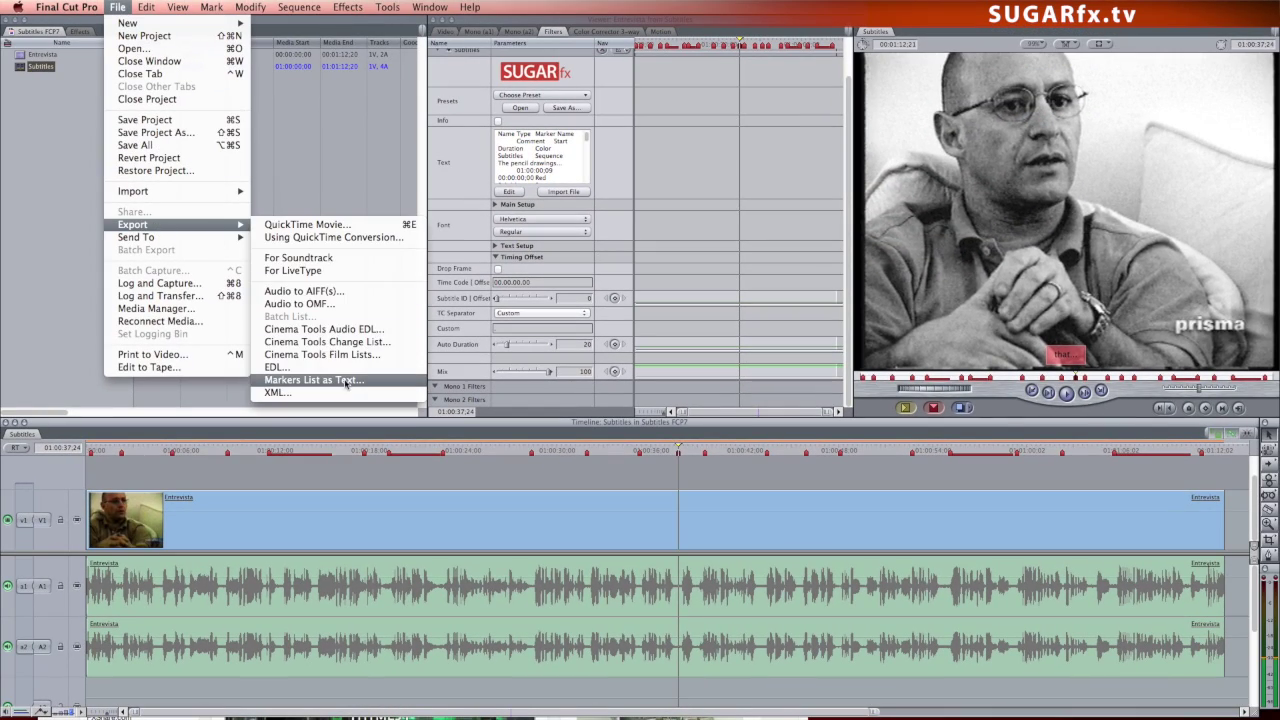